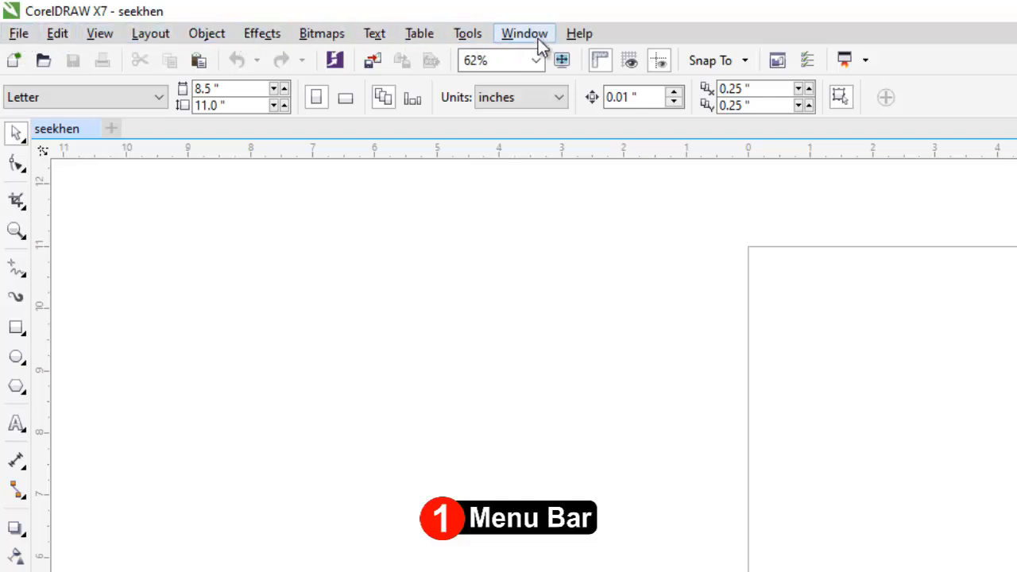
click(105, 38)
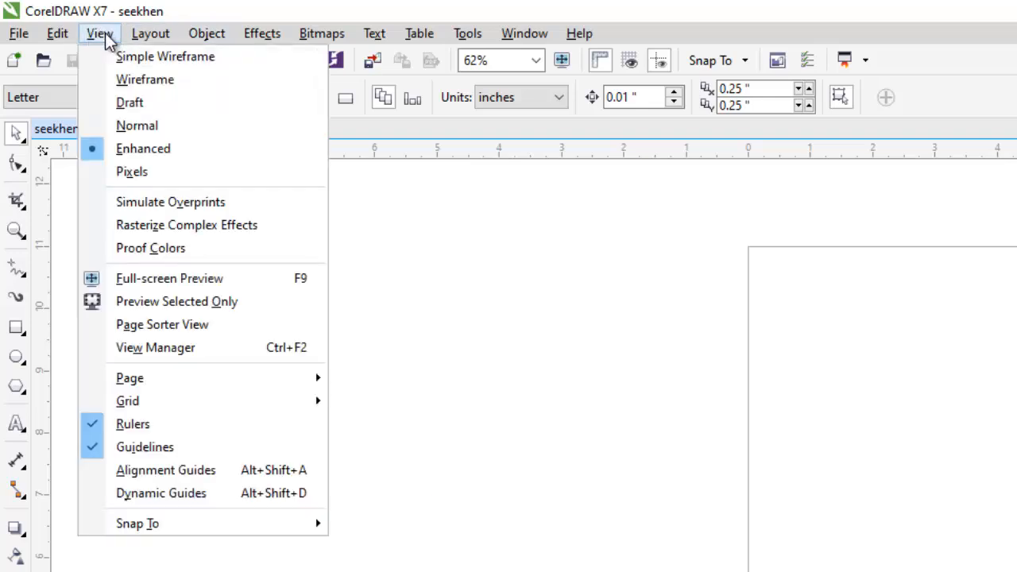
click(102, 35)
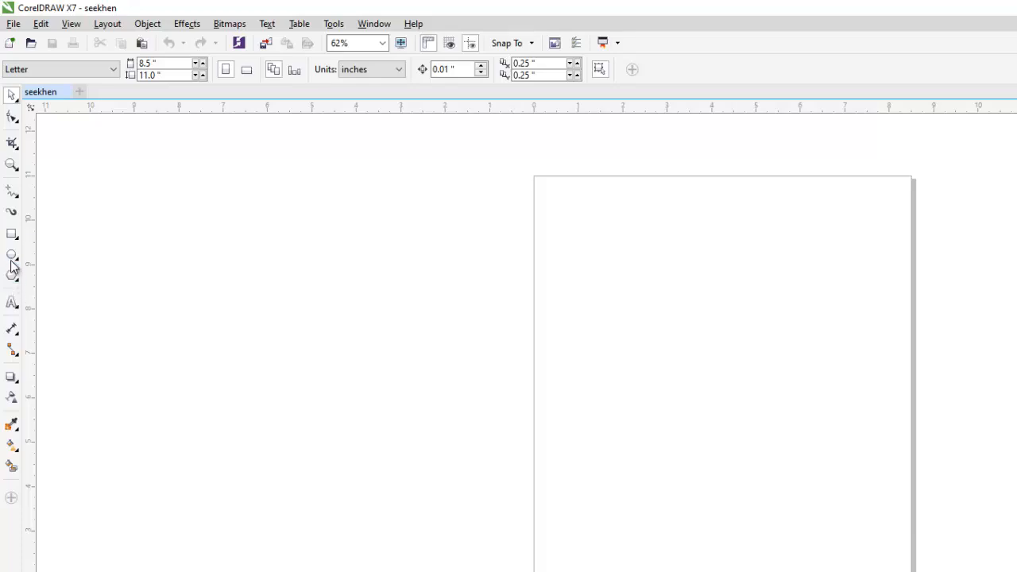
click(11, 499)
click(119, 567)
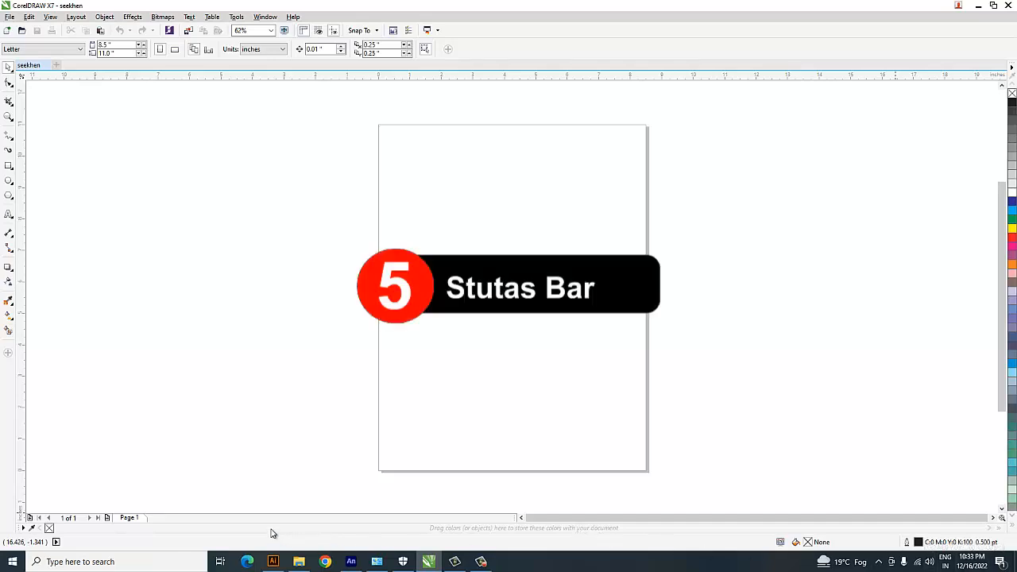
Add a second page after page 1 and undo the addition.
click(108, 518)
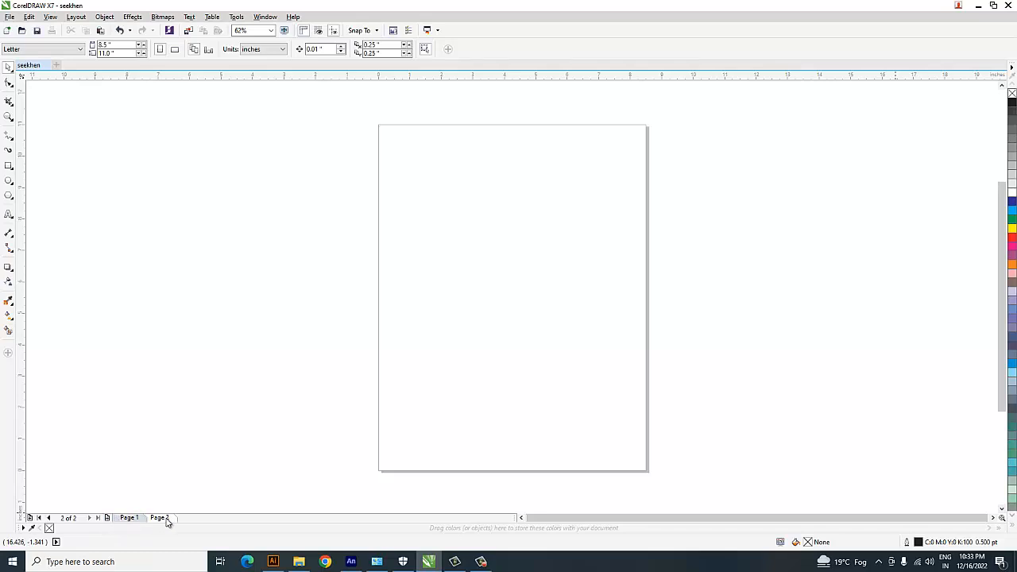
key(ctrl+z)
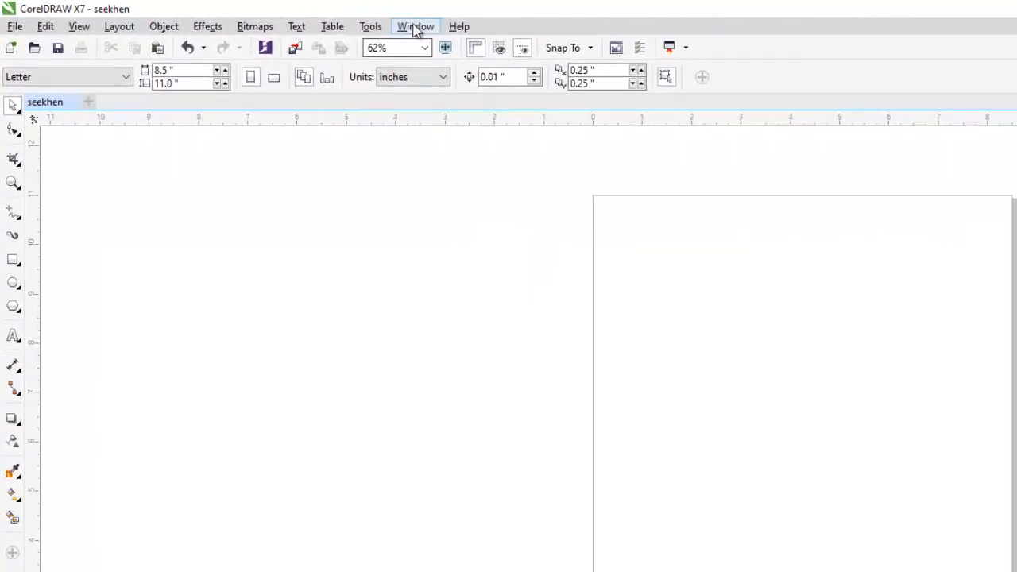
click(416, 26)
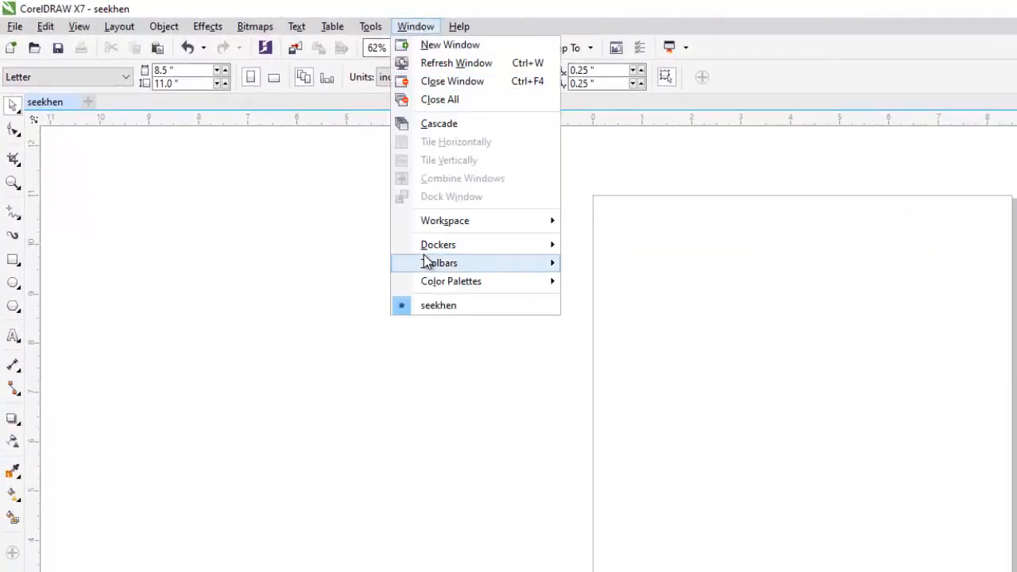
mouse_move(452, 265)
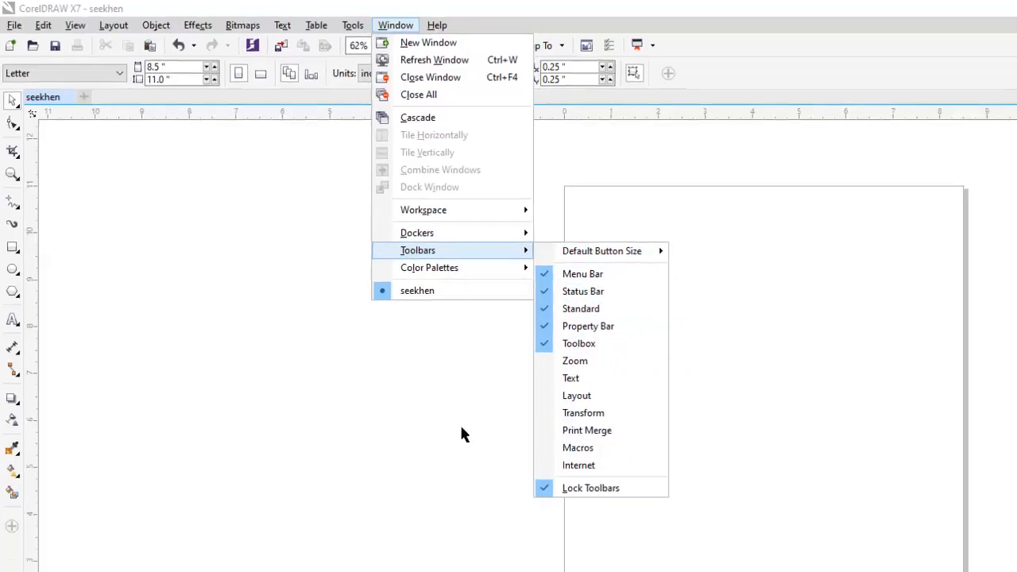
click(464, 427)
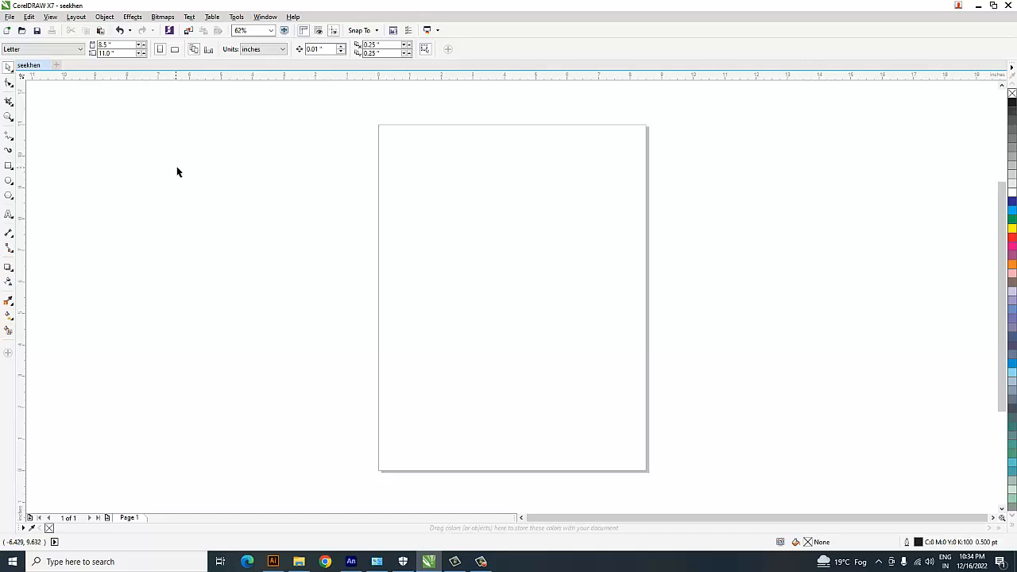
drag(363, 109, 670, 491)
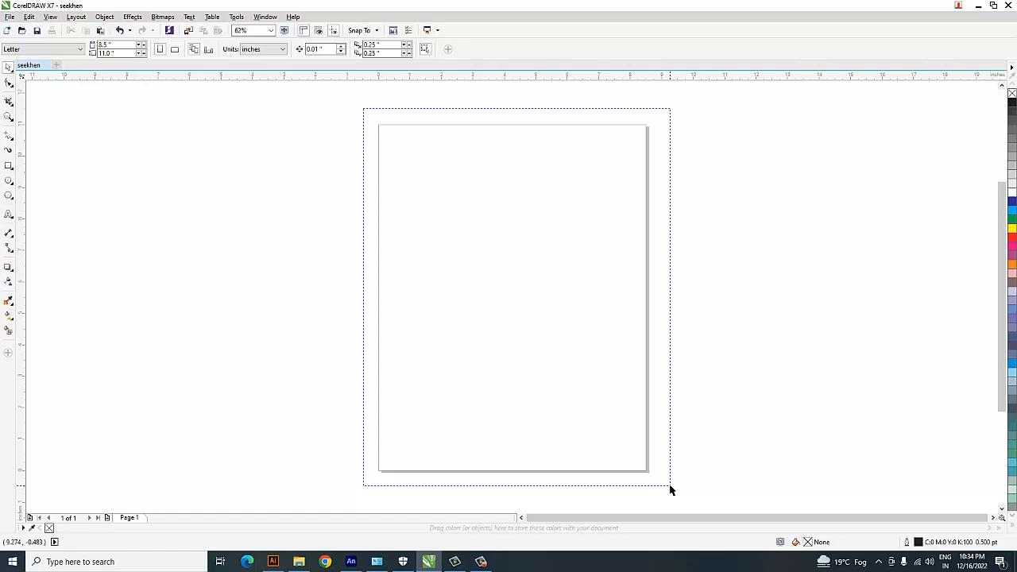
drag(670, 490, 668, 488)
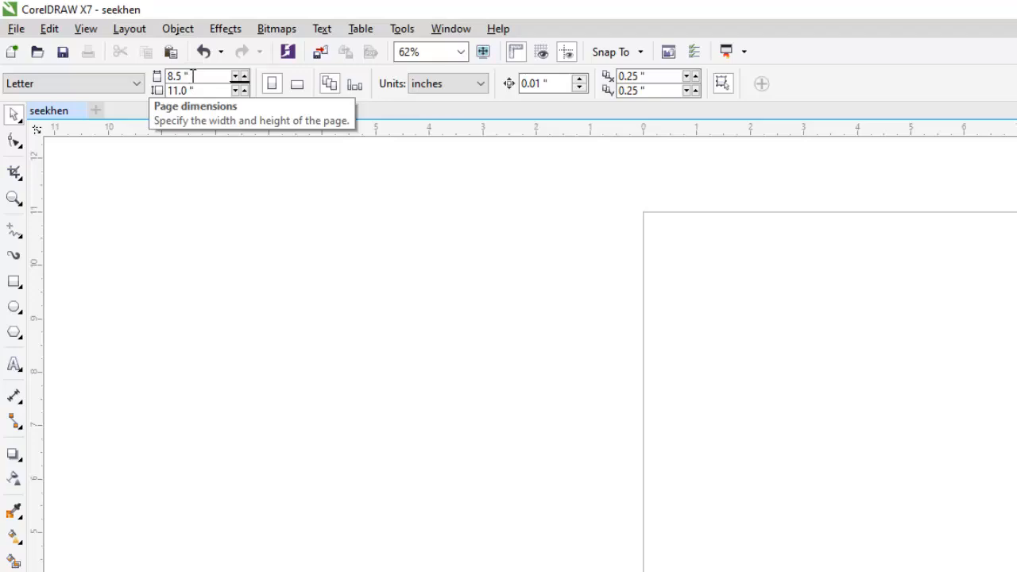
click(475, 87)
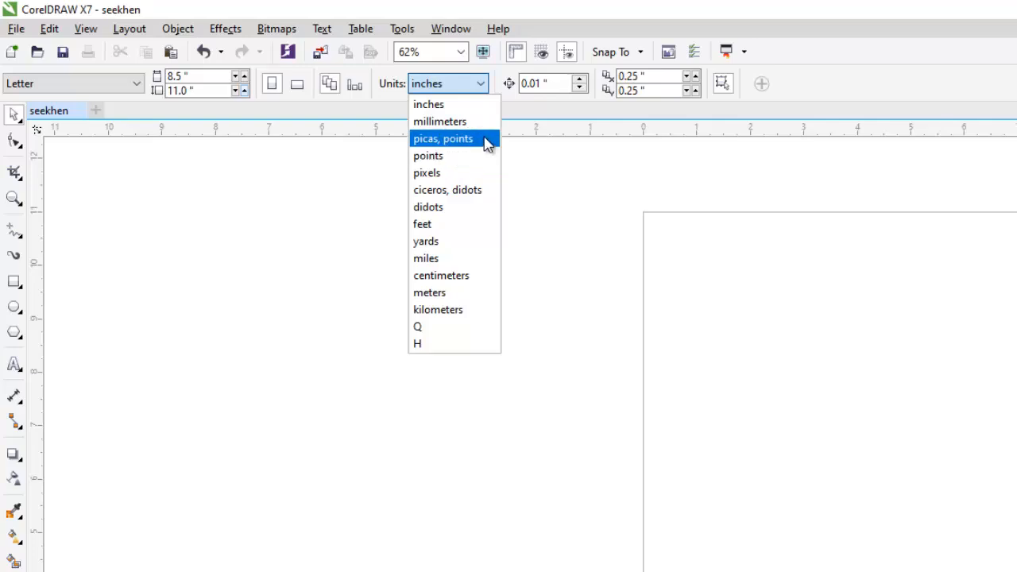
click(543, 178)
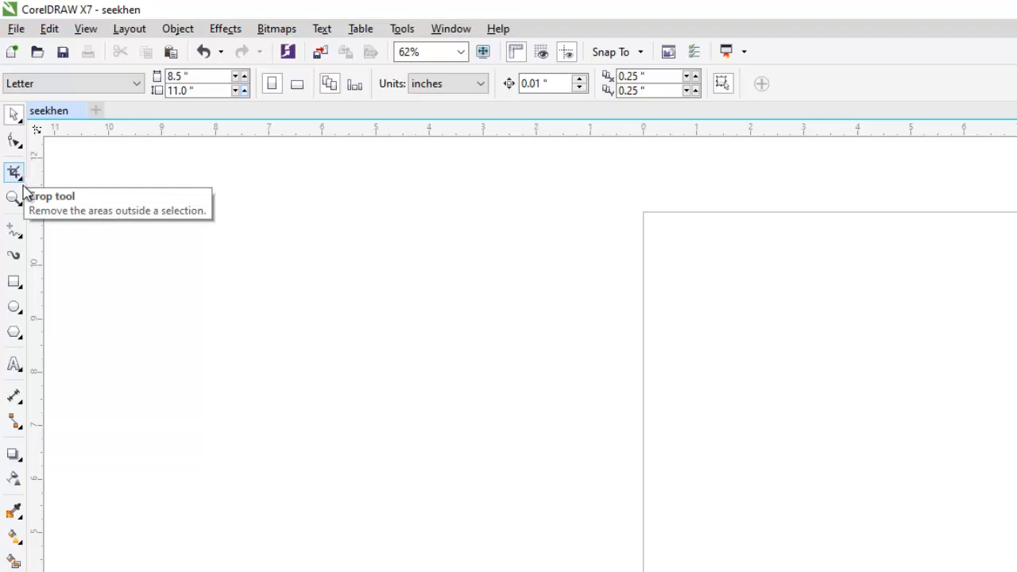
Draw a rectangle about 6.83 inches wide and 4.22 inches high across the upper part of the page.
click(14, 284)
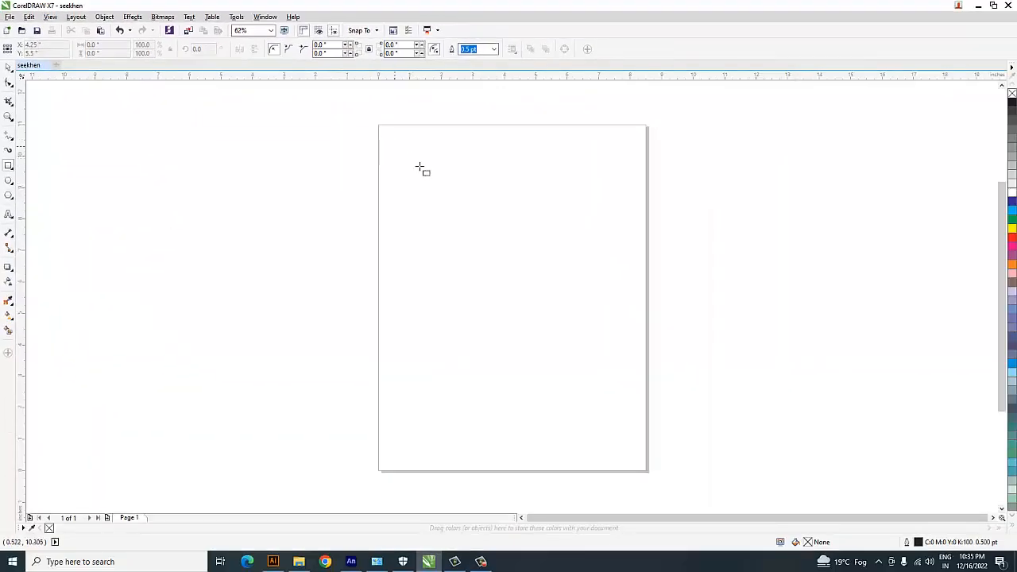
mouse_move(395, 146)
mouse_down()
mouse_move(564, 275)
mouse_move(610, 280)
mouse_up()
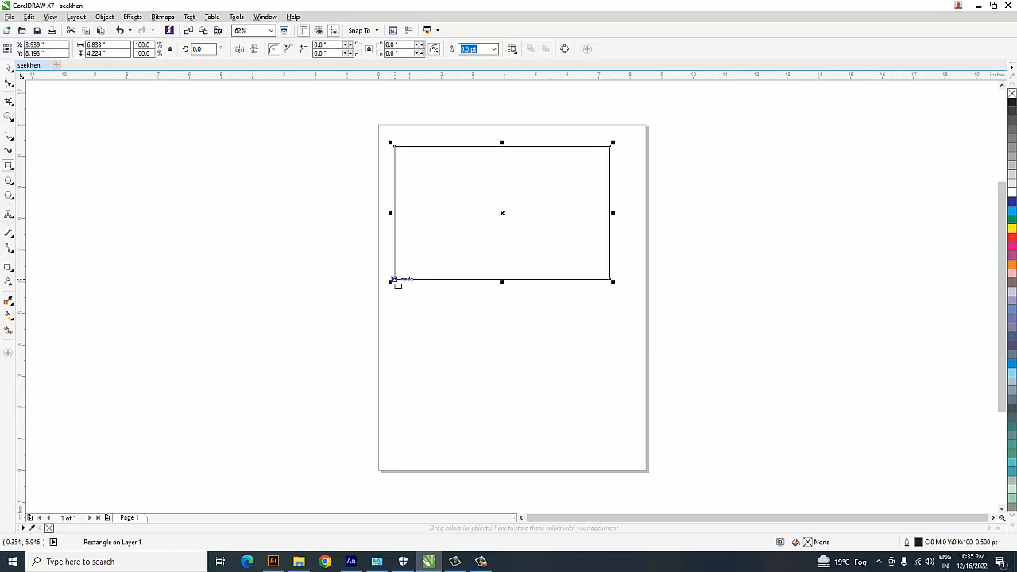
Draw several smaller rectangles of different sizes in the page area below the large rectangle.
mouse_move(395, 283)
mouse_down()
mouse_move(444, 333)
mouse_move(536, 376)
mouse_up()
drag(577, 310, 609, 381)
mouse_move(438, 372)
mouse_down()
mouse_move(467, 410)
mouse_move(545, 457)
mouse_up()
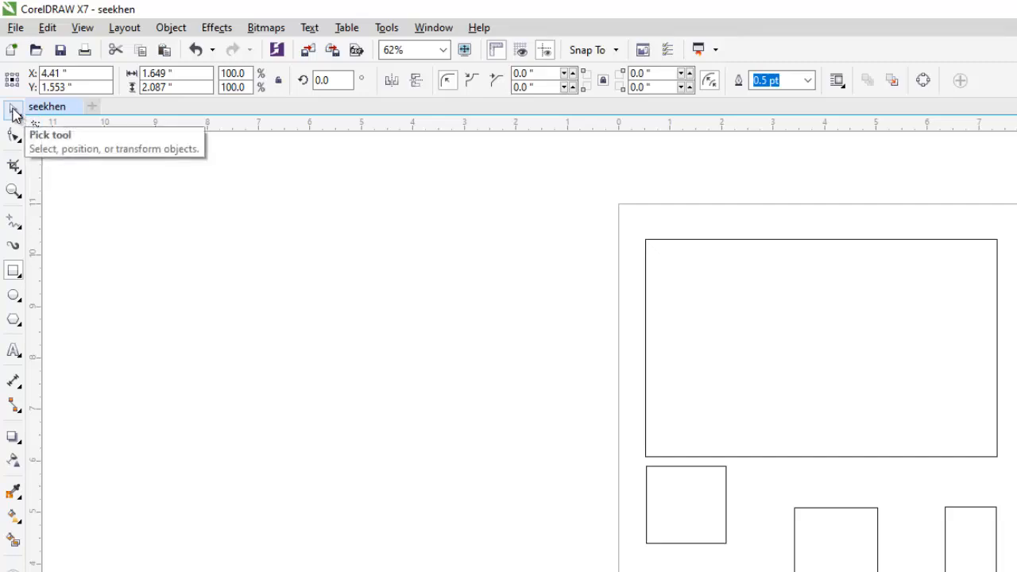
Select the five smaller rectangles together with the Pick tool and delete them, keeping the large rectangle.
click(14, 112)
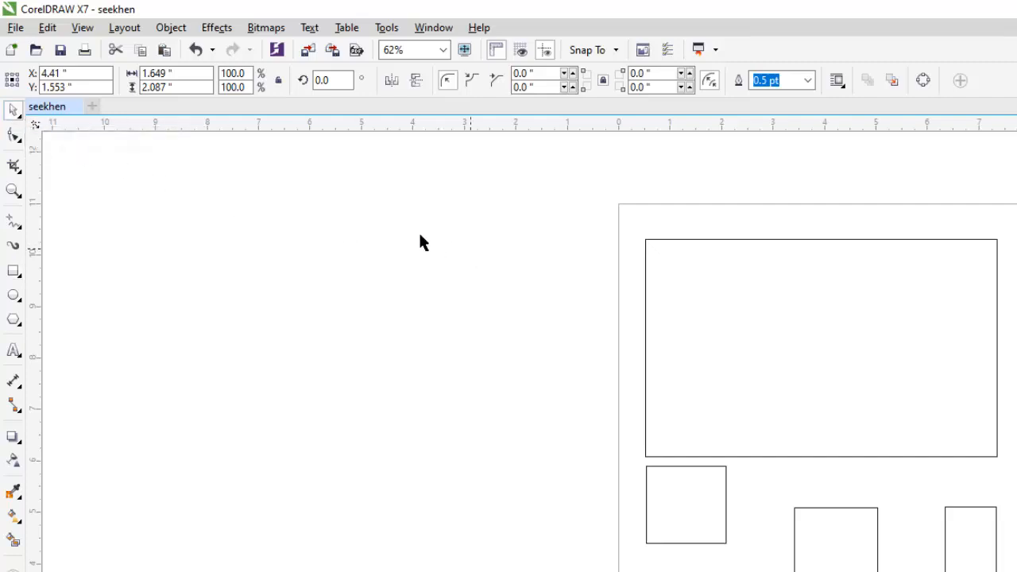
click(480, 344)
drag(421, 286, 509, 389)
drag(422, 252, 540, 407)
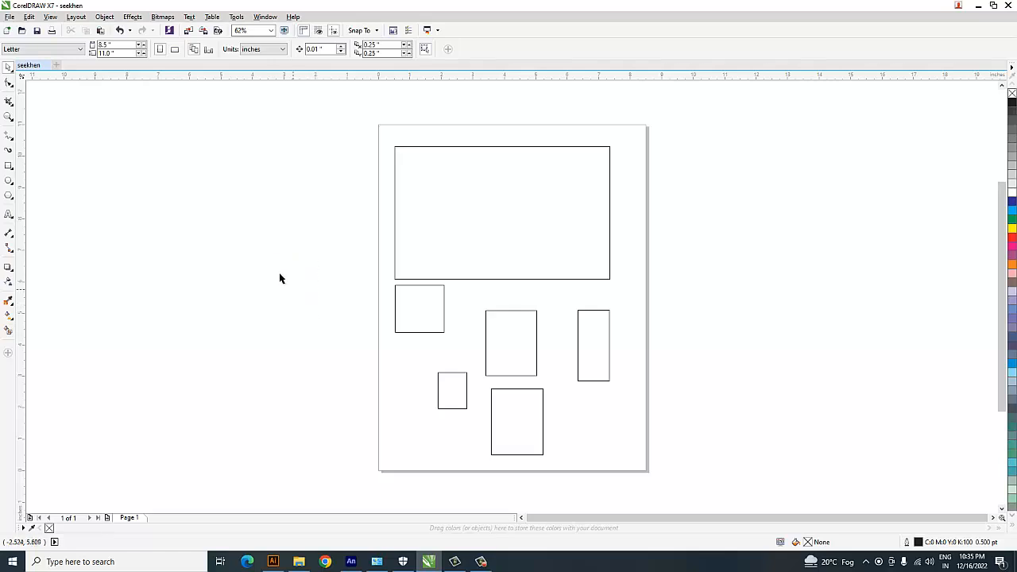
drag(270, 248, 660, 490)
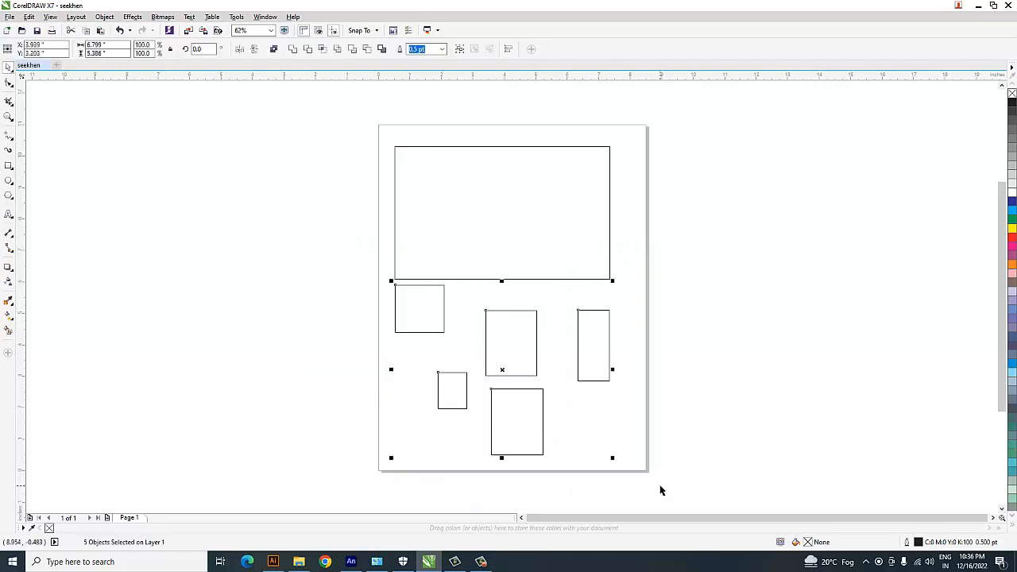
key(Delete)
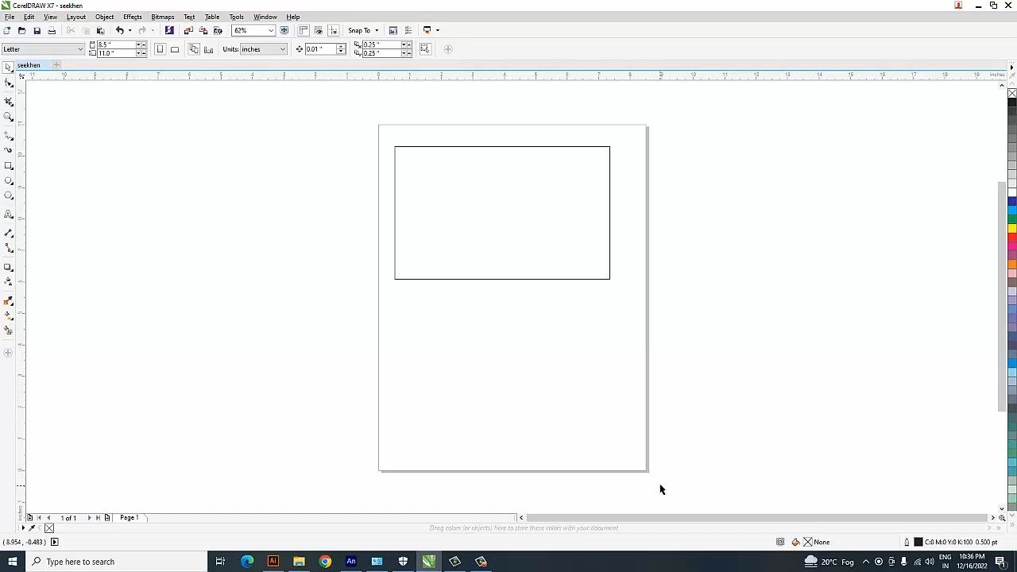
Move the large rectangle slightly right and down, to about X 4.14, Y 7.99 inches, and deselect it.
drag(329, 93, 720, 324)
drag(495, 197, 545, 193)
click(716, 198)
click(514, 188)
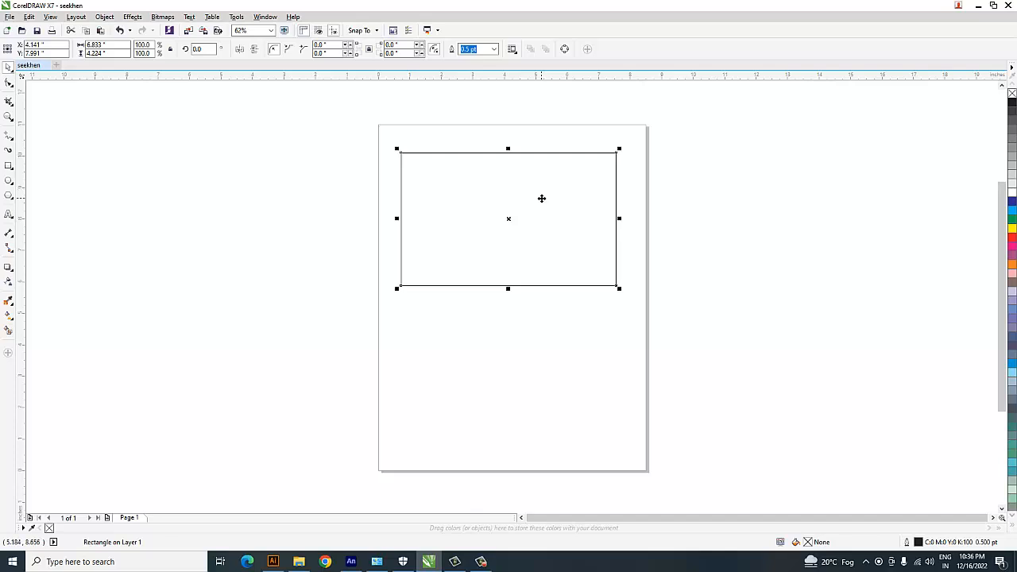
click(529, 325)
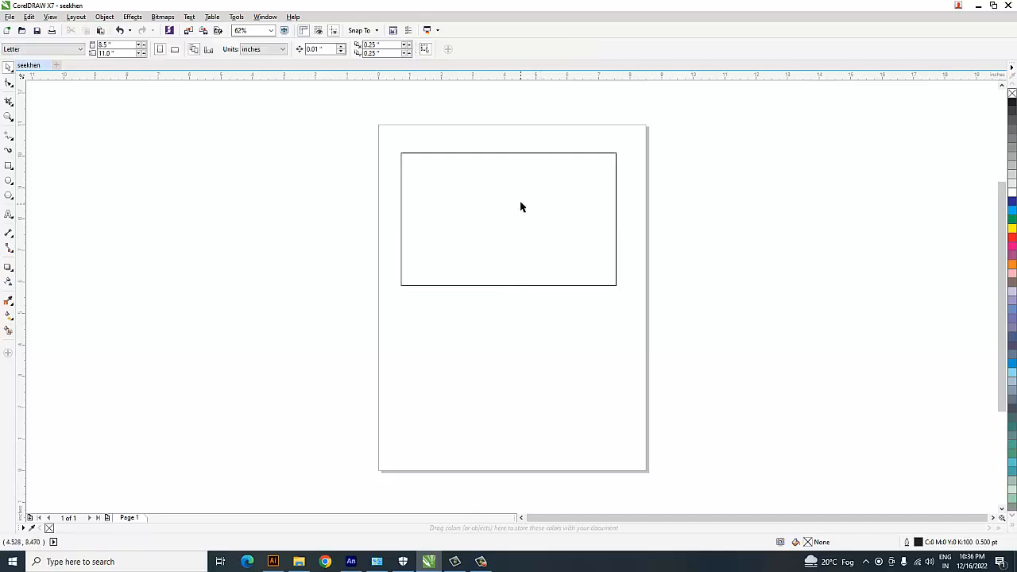
Set the rectangle's width to 3.5 inches and its height to 2.5 inches.
click(527, 203)
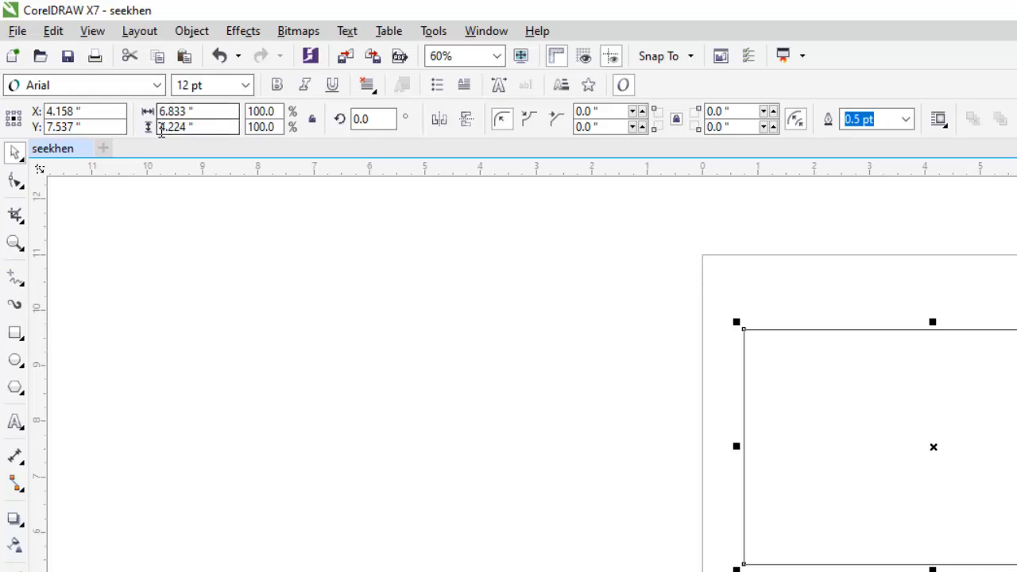
click(526, 197)
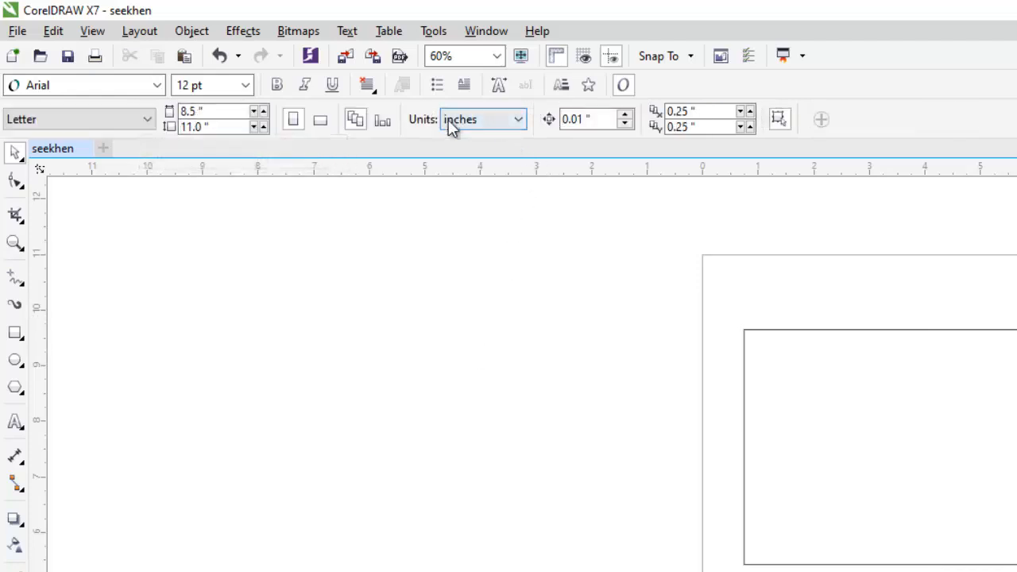
click(936, 451)
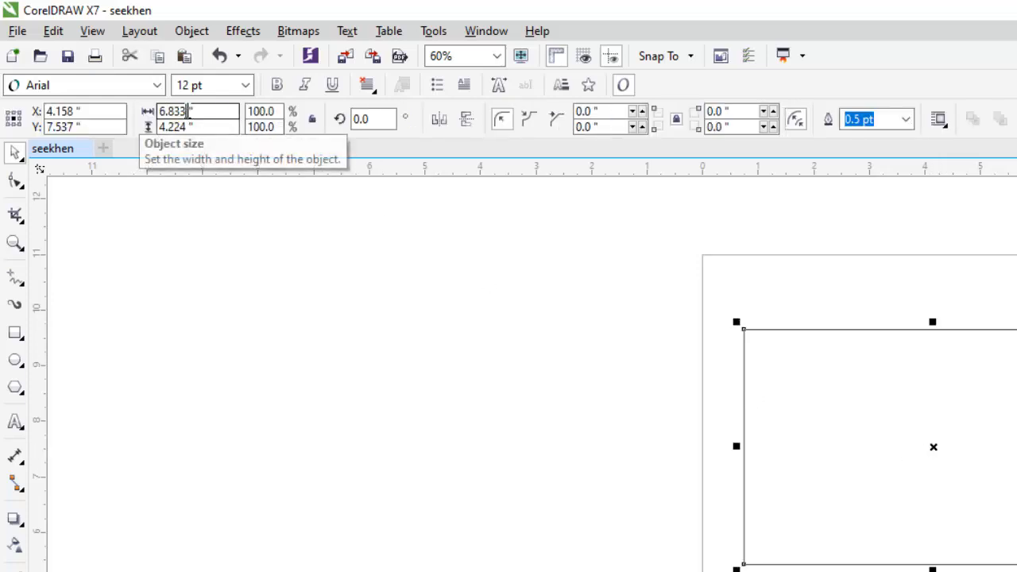
drag(187, 111, 153, 112)
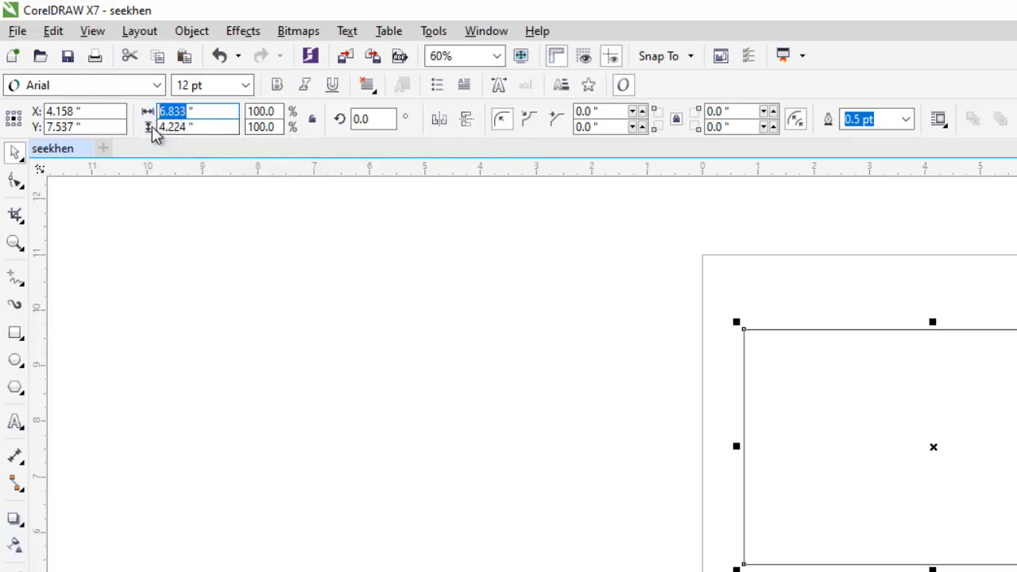
text(2.5)
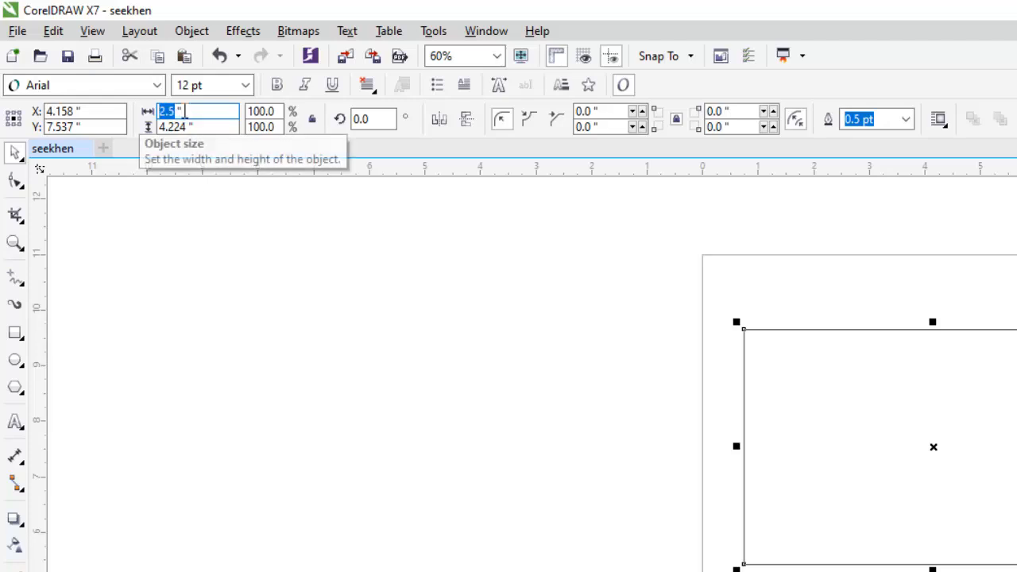
text(3.)
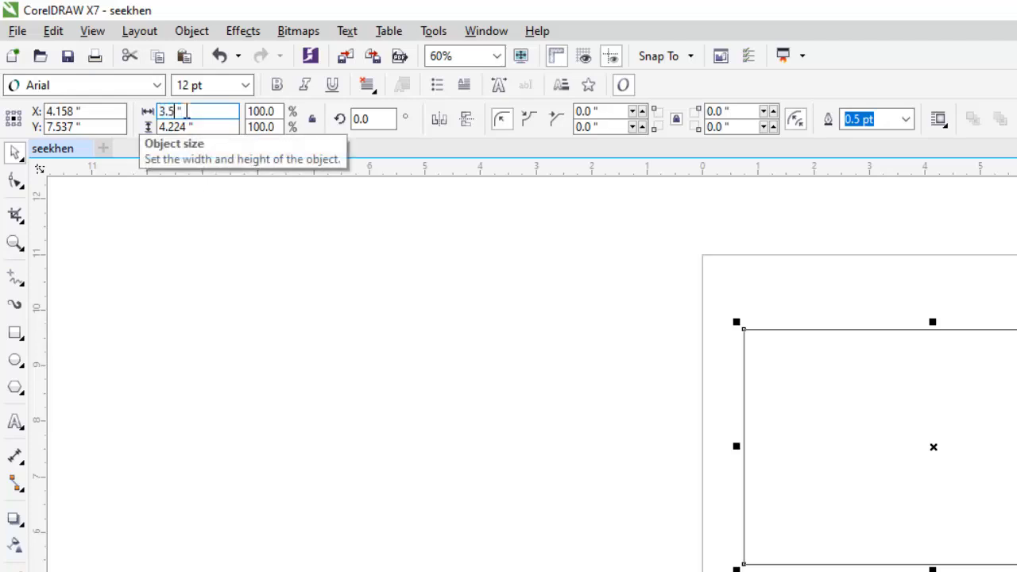
key(Tab)
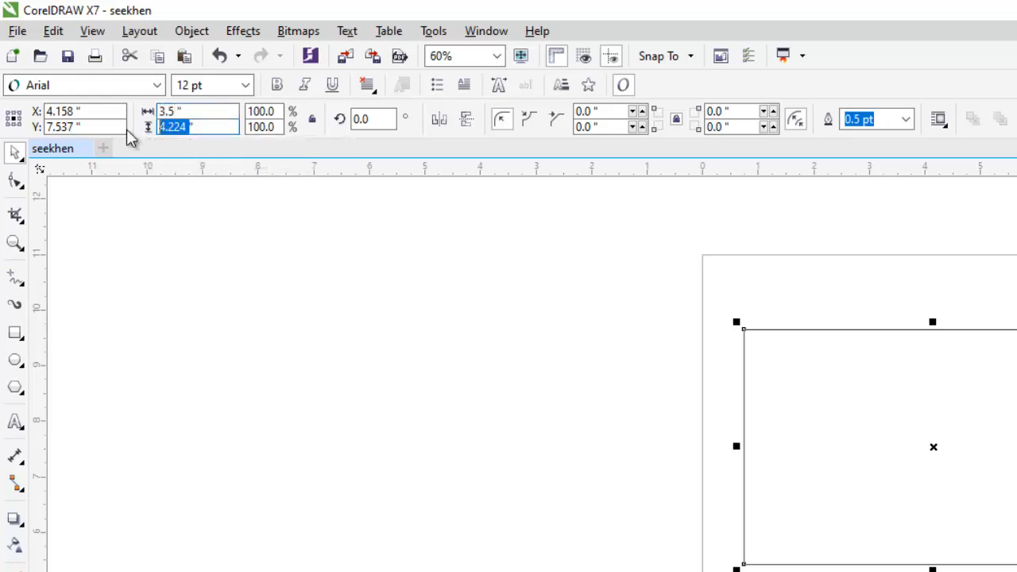
text(2.)
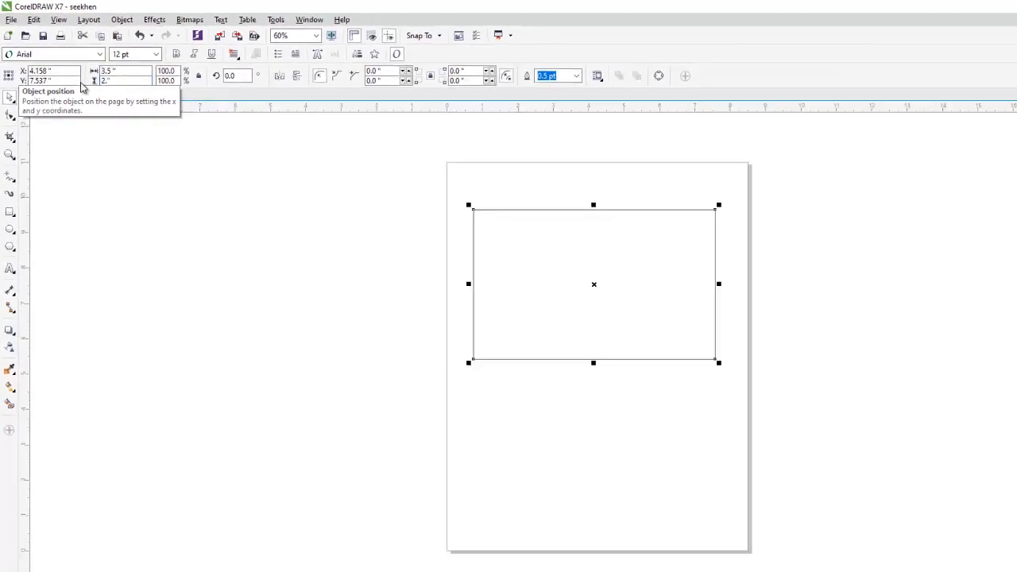
text(5)
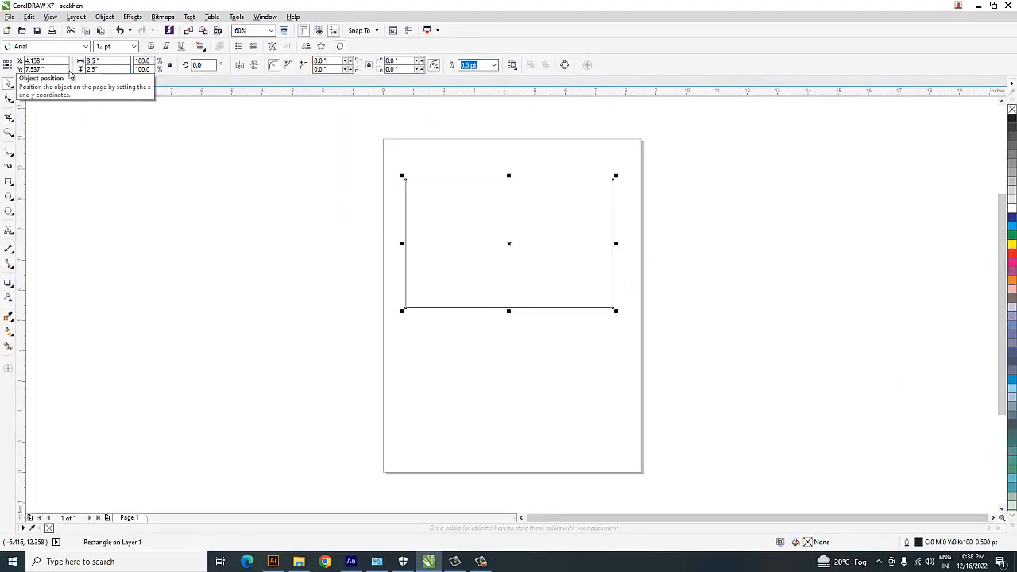
key(Return)
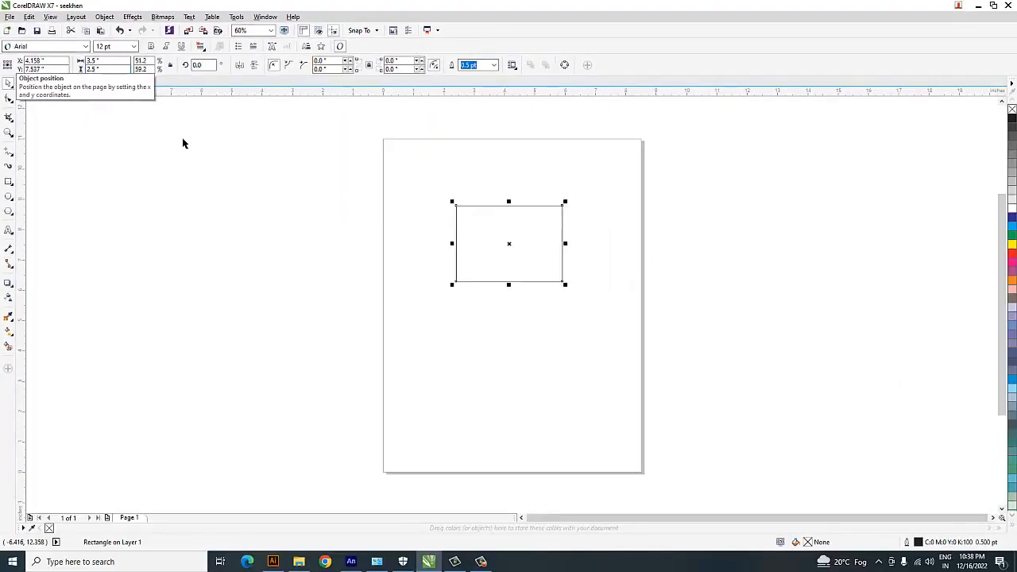
Stretch the rectangle to a width of about 4 inches and move it to about X 4.10, Y 7.48 inches.
click(431, 227)
click(520, 248)
scroll(524, 248, up, 2)
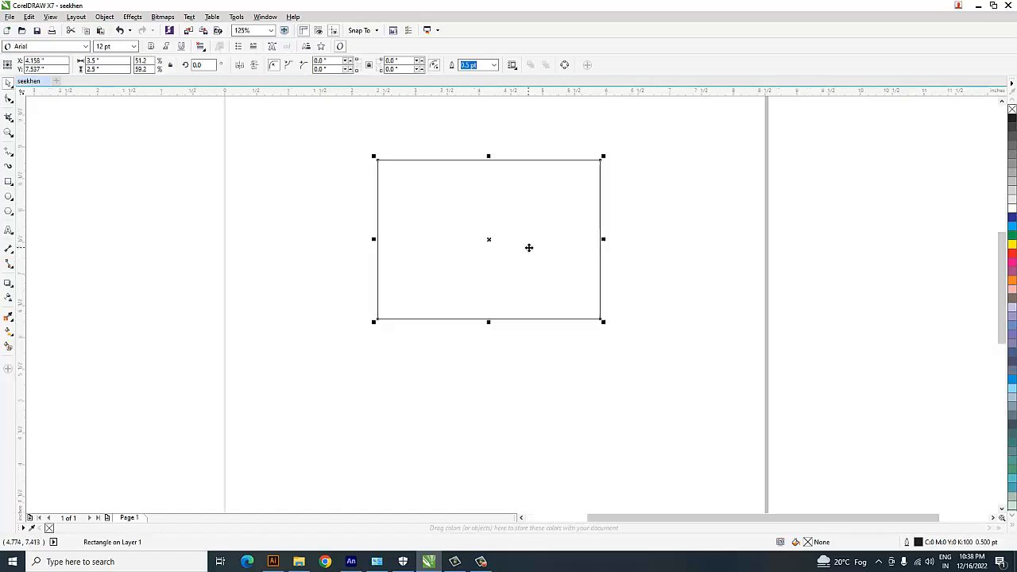
drag(606, 240, 633, 239)
drag(559, 242, 540, 245)
click(657, 215)
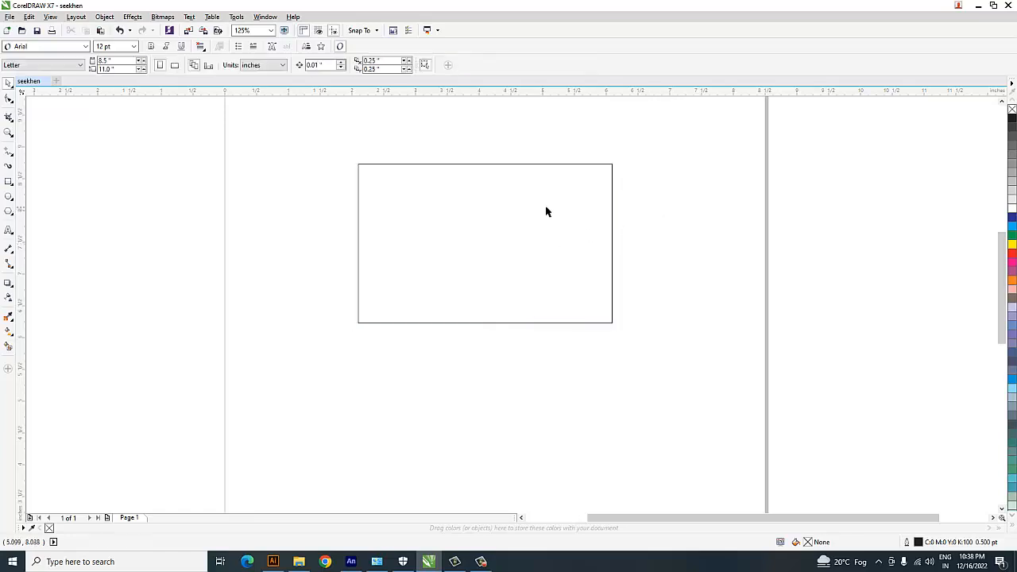
Select the rectangle and set its outline width to 4.0 pt.
click(546, 208)
click(679, 178)
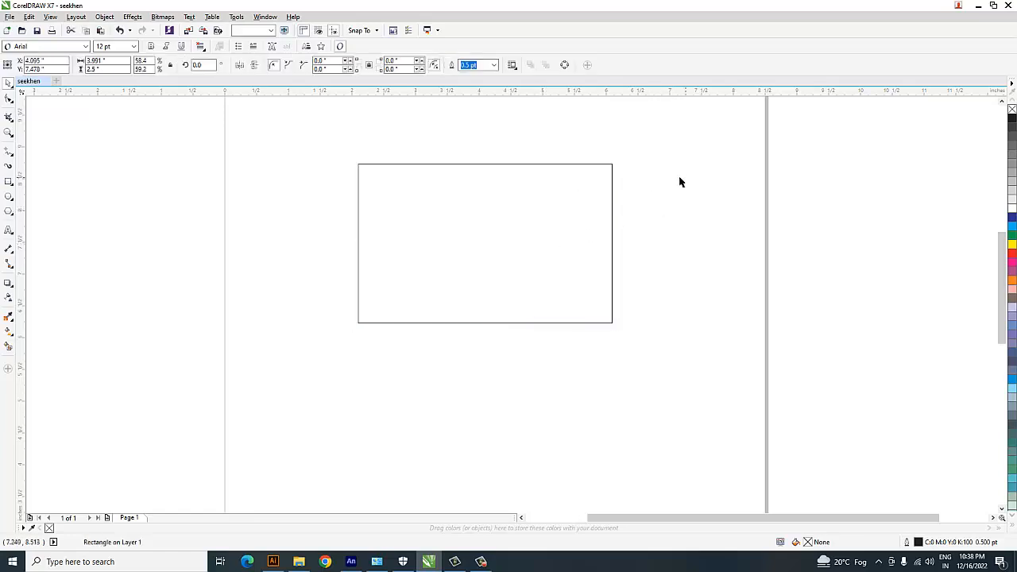
click(600, 180)
click(610, 160)
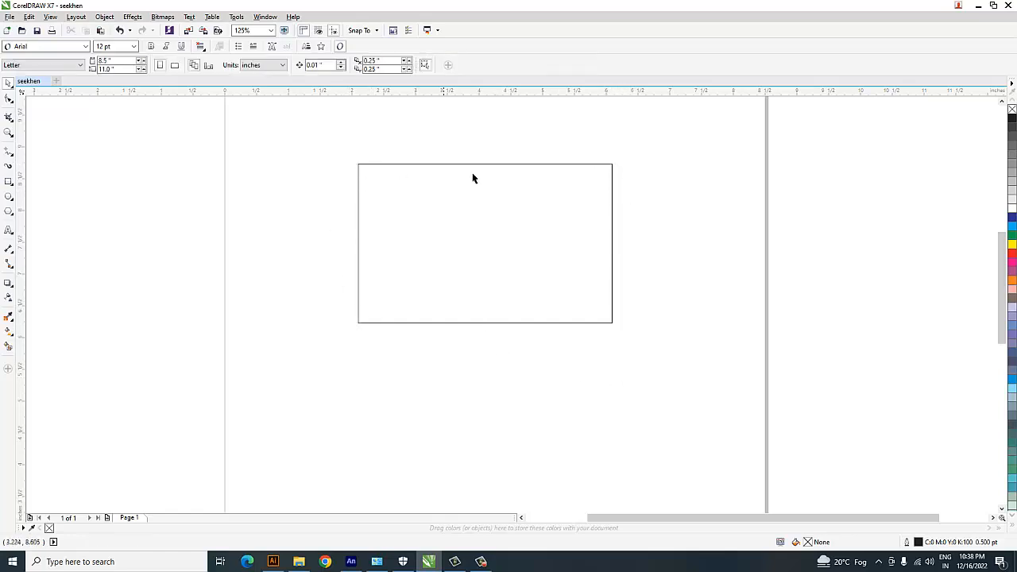
click(609, 166)
click(594, 178)
click(612, 184)
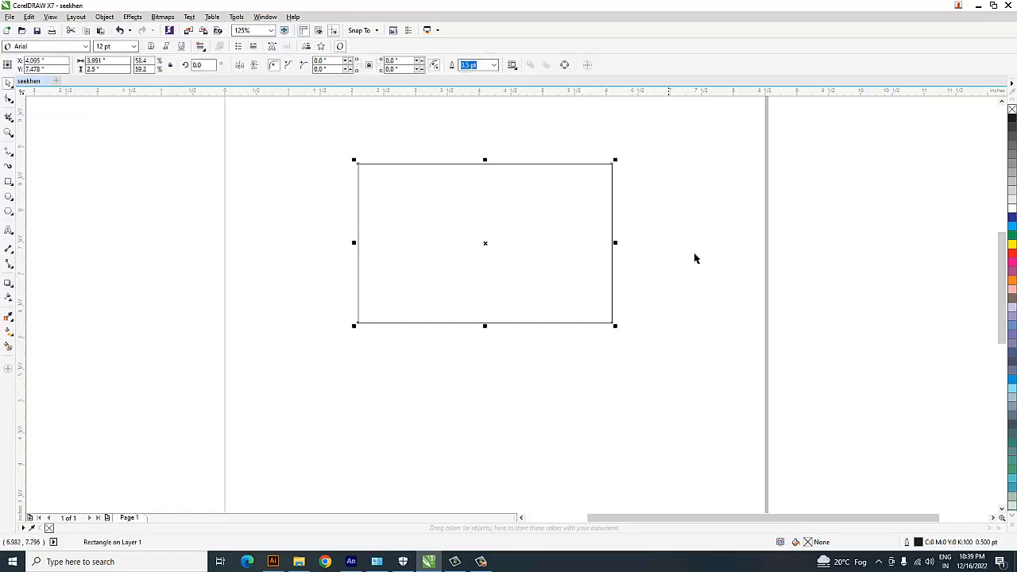
click(494, 65)
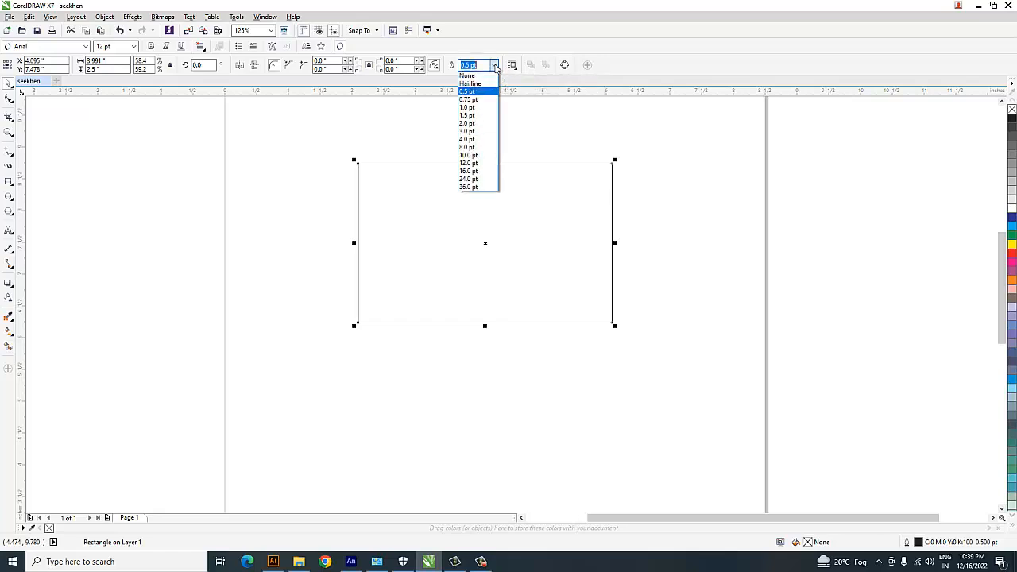
click(469, 140)
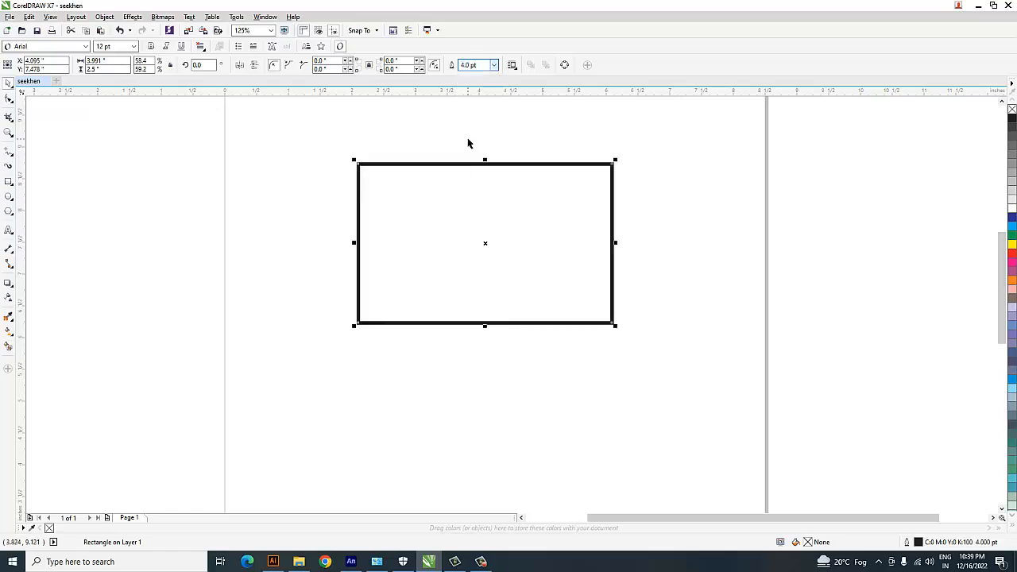
click(651, 183)
drag(662, 135, 280, 405)
click(429, 418)
click(538, 270)
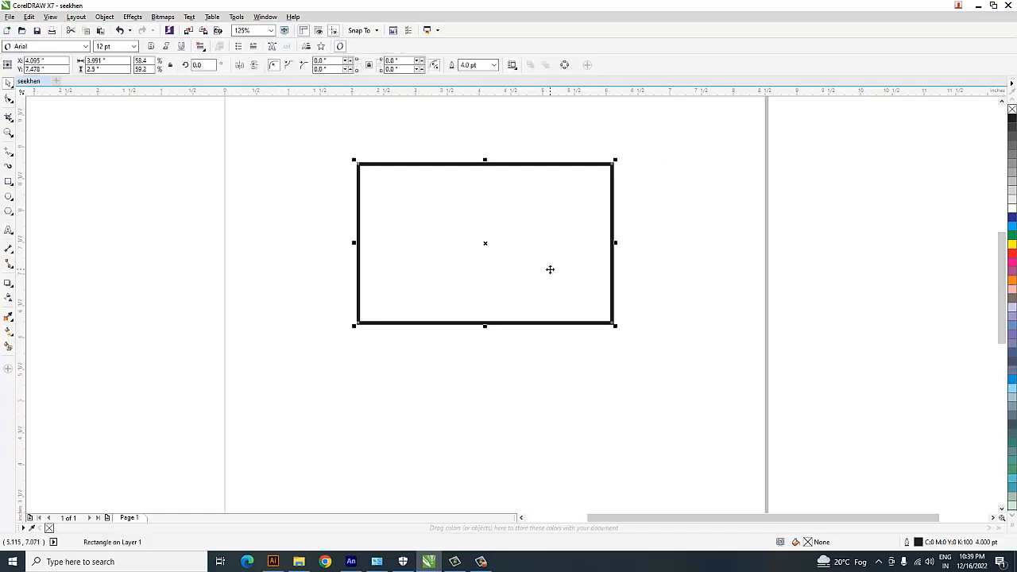
click(648, 302)
click(564, 259)
click(699, 203)
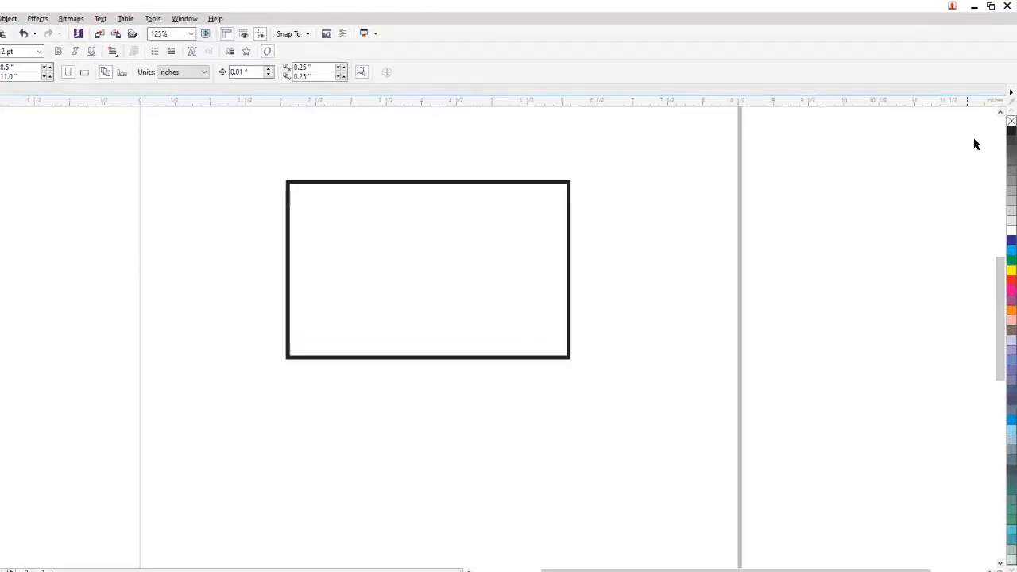
Undock and close the Default Palette, and show it again at the edge of the window.
drag(1009, 108, 798, 169)
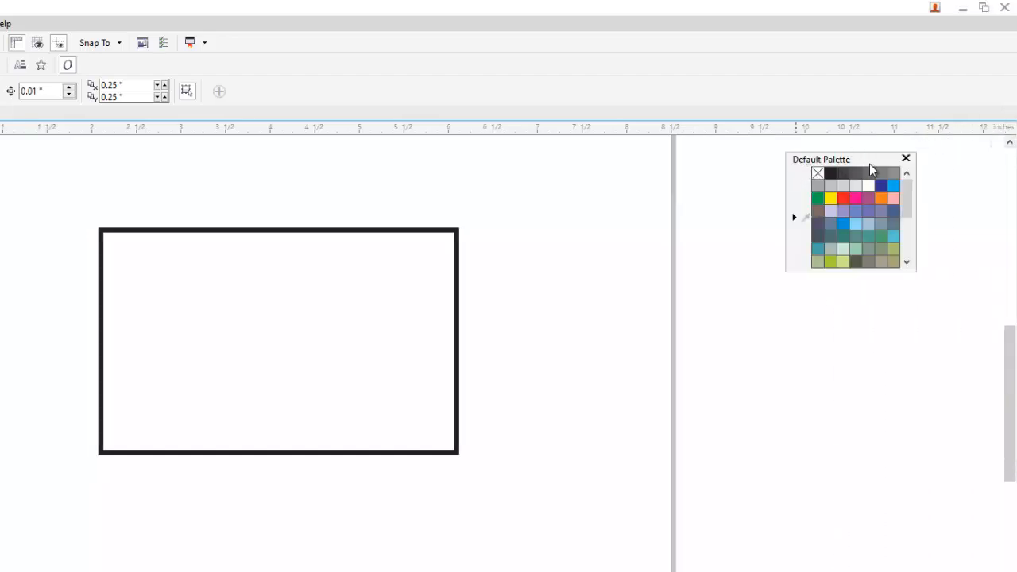
click(907, 160)
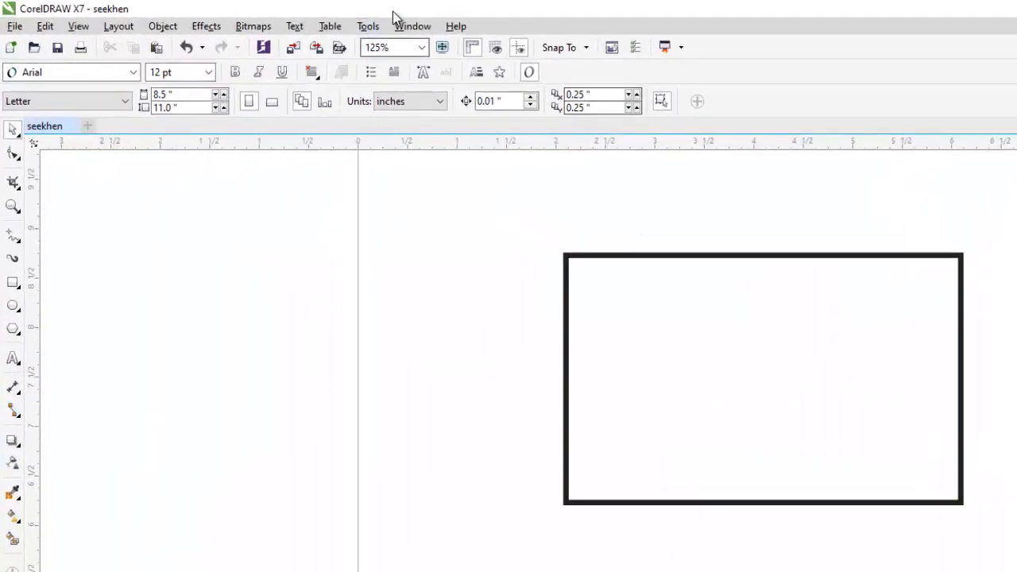
click(414, 26)
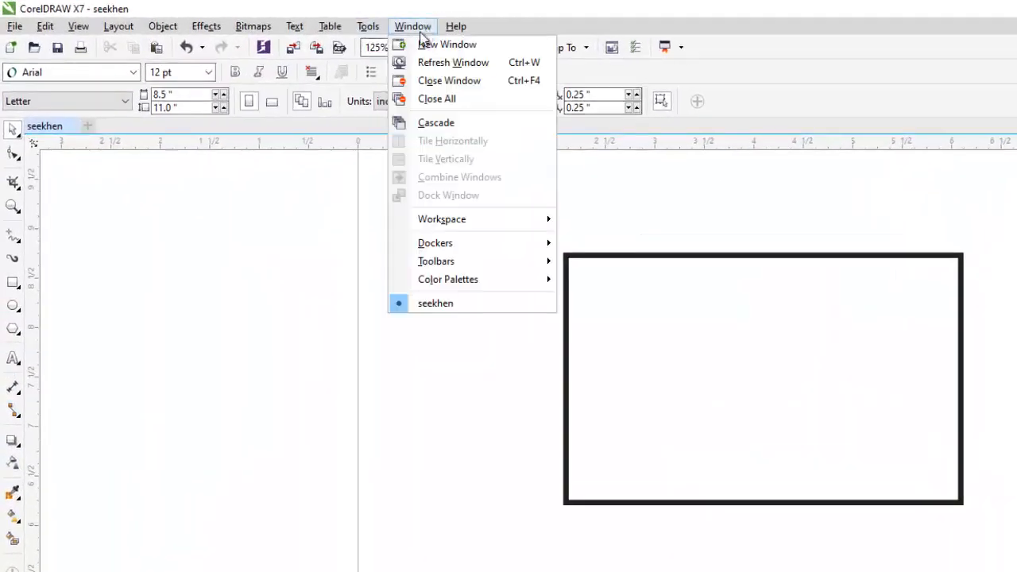
mouse_move(455, 278)
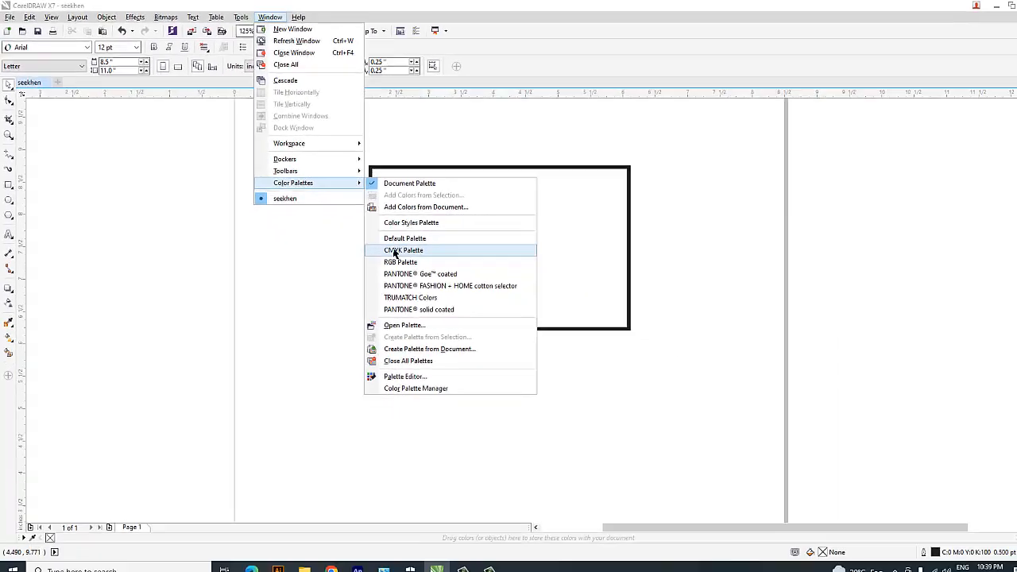
click(395, 253)
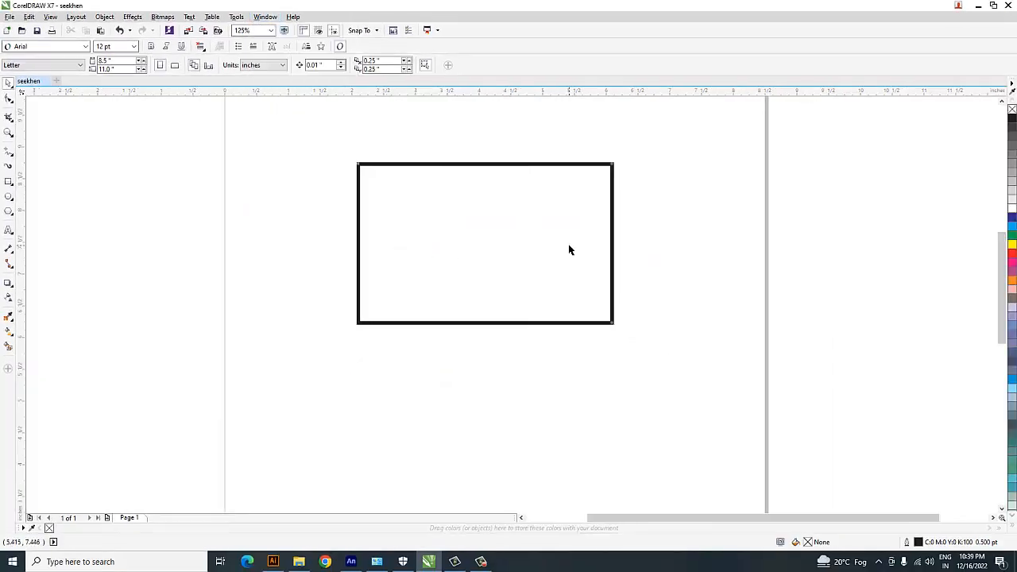
click(630, 235)
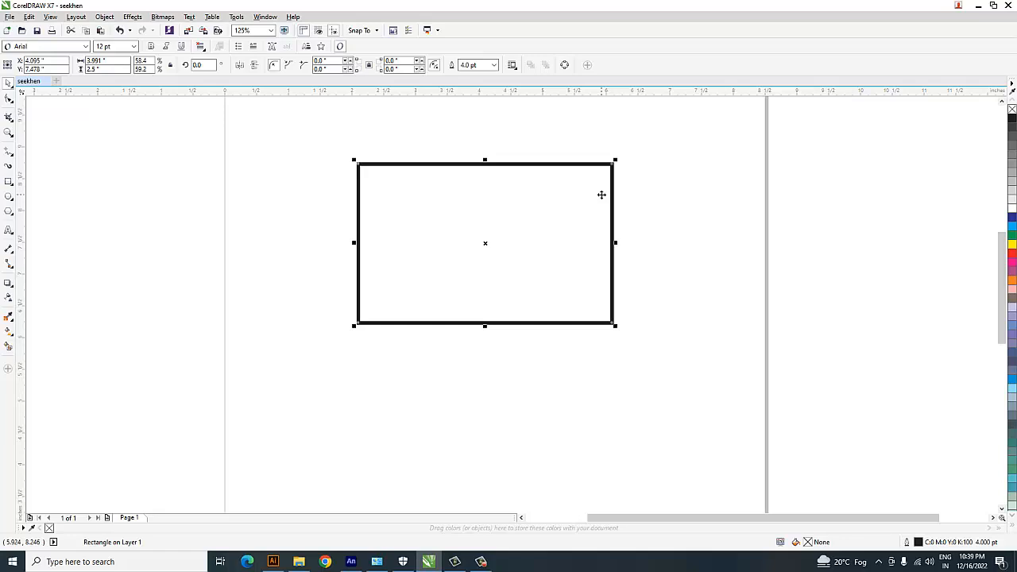
click(683, 163)
drag(672, 125, 294, 369)
click(683, 162)
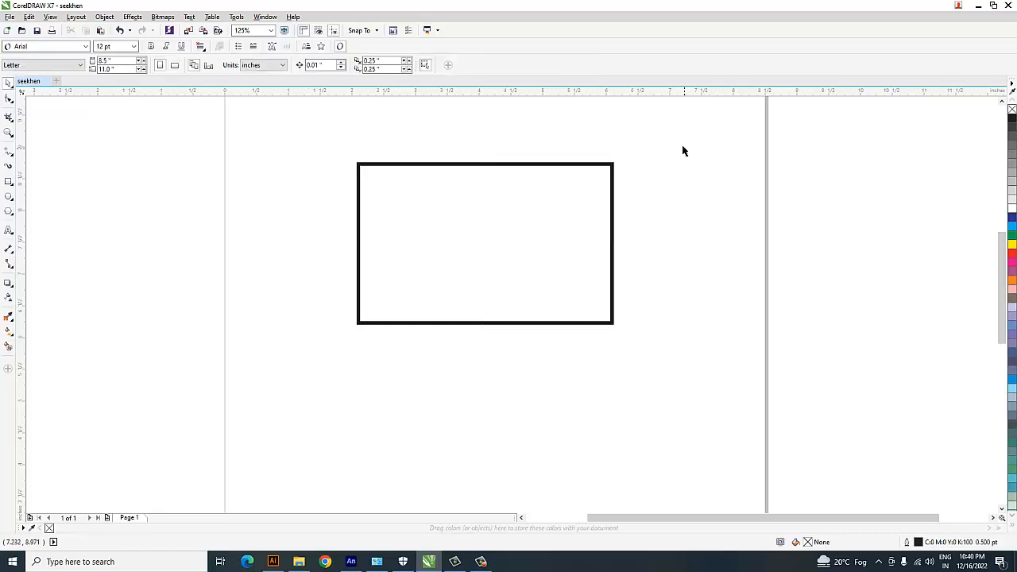
drag(676, 134, 309, 384)
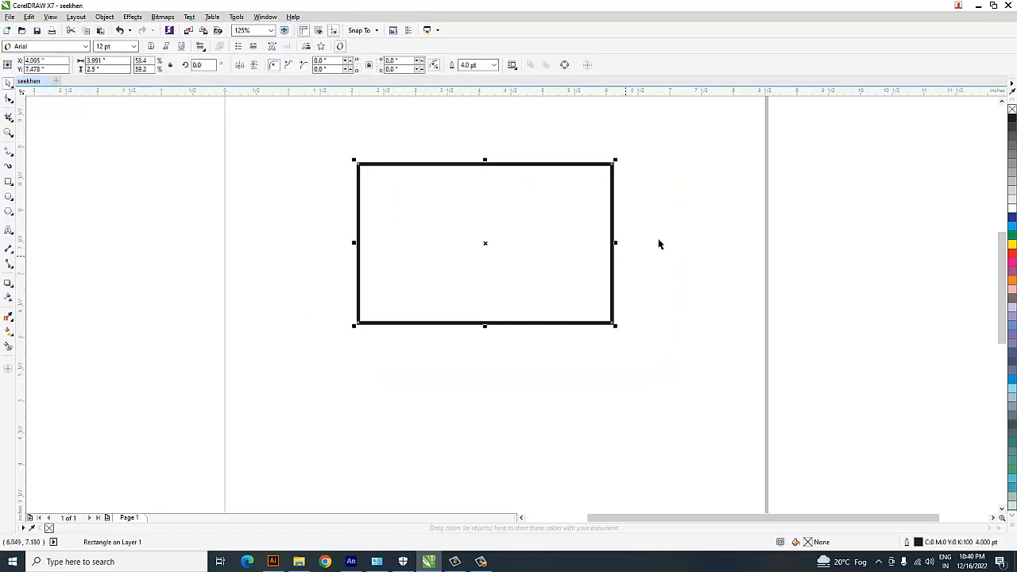
click(691, 163)
drag(681, 127, 325, 347)
click(374, 345)
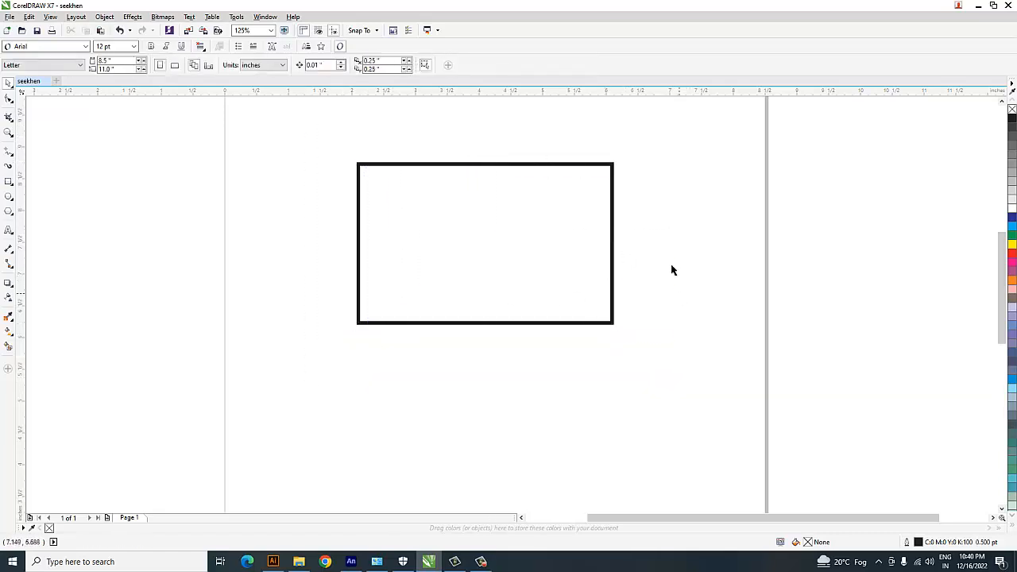
Fill the rectangle with yellow from the colour palette and deselect it.
click(570, 204)
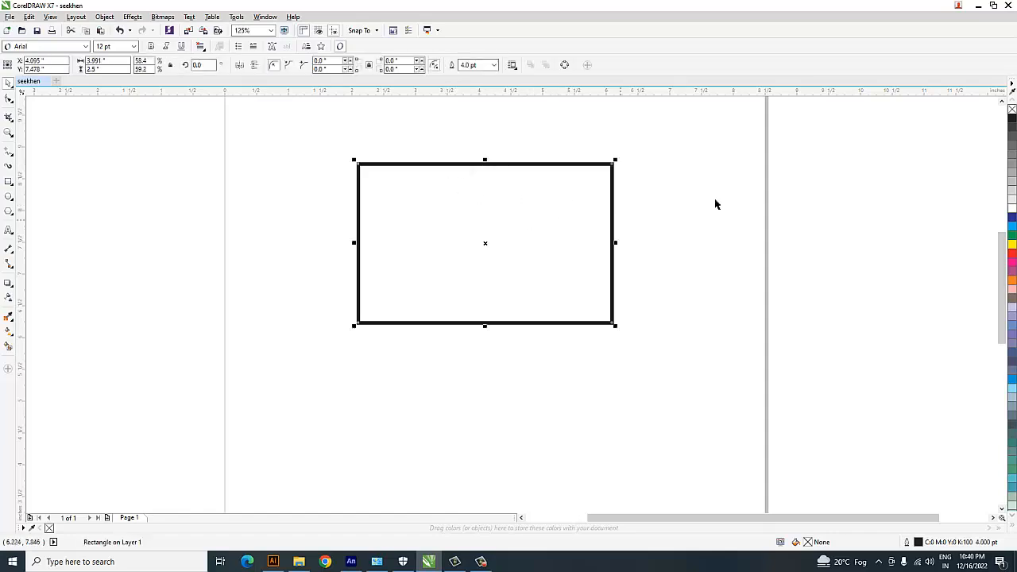
click(1013, 244)
click(658, 220)
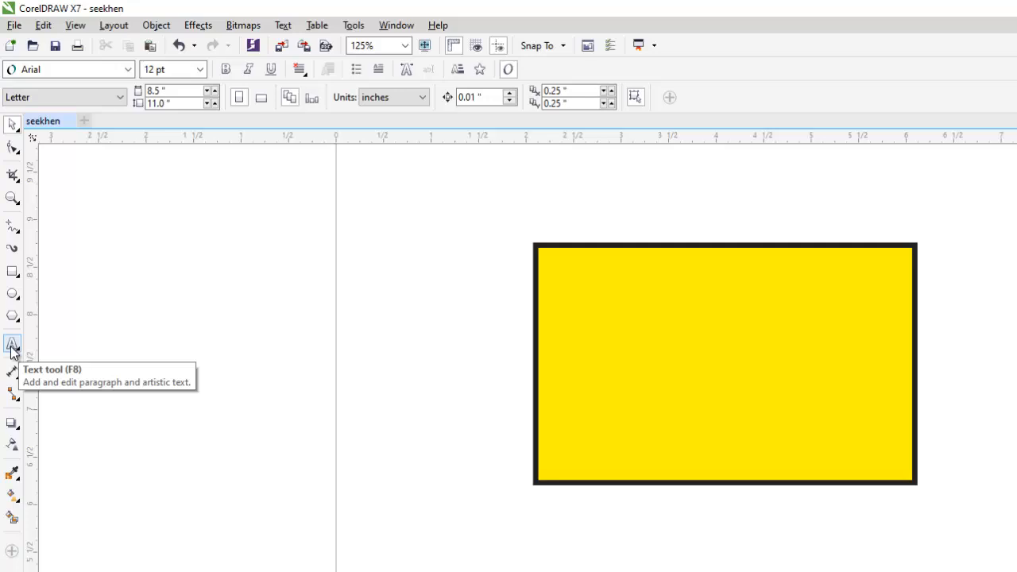
Add the artistic text "Design With Print" in the upper part of the yellow rectangle and deselect it.
click(12, 345)
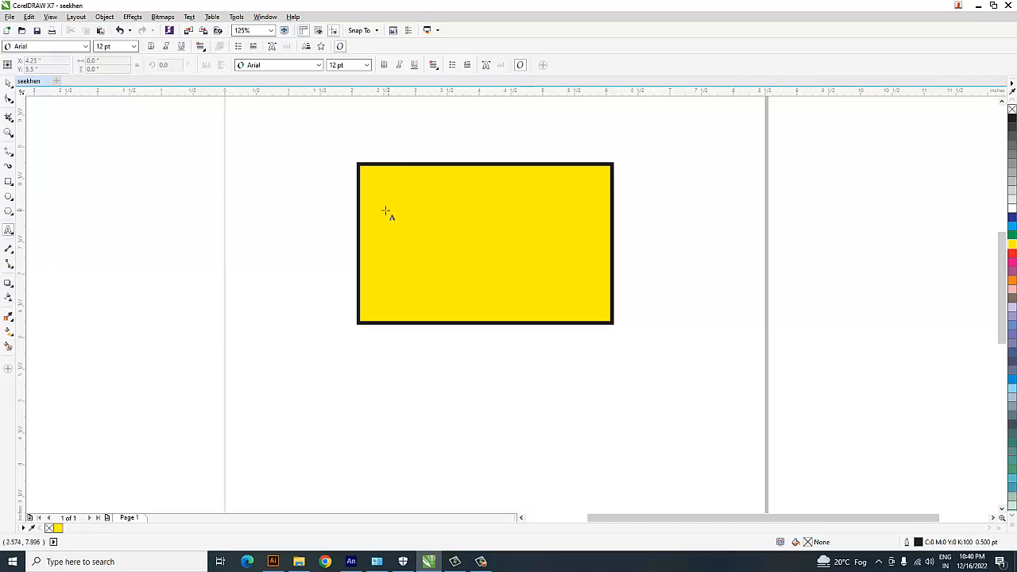
click(411, 219)
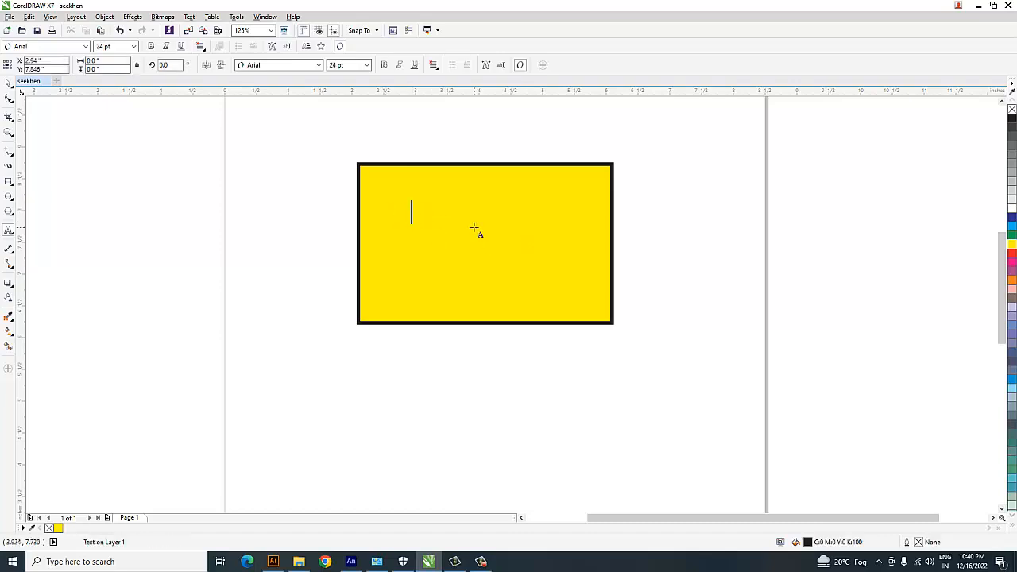
text(Des)
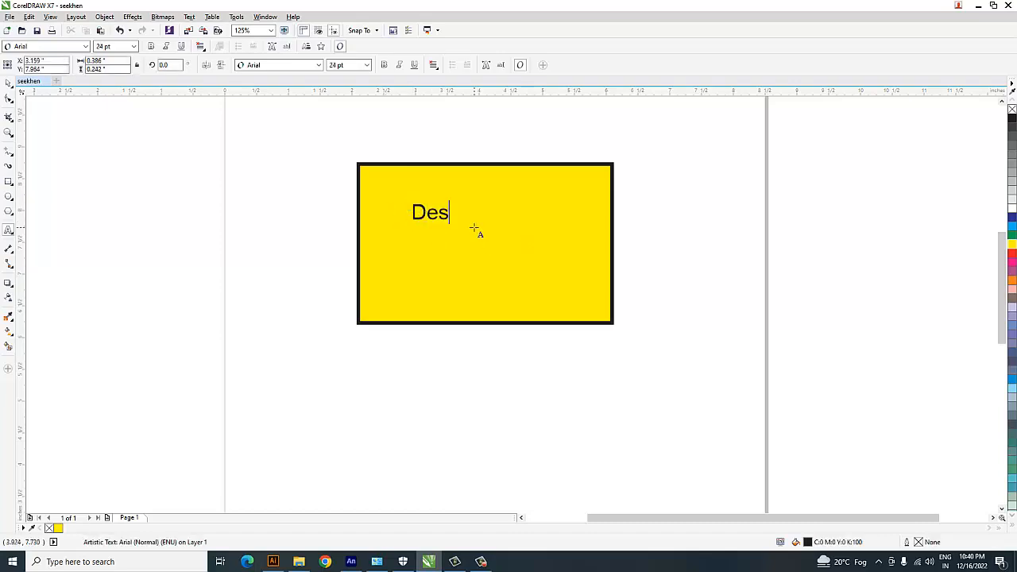
text(ign With Print)
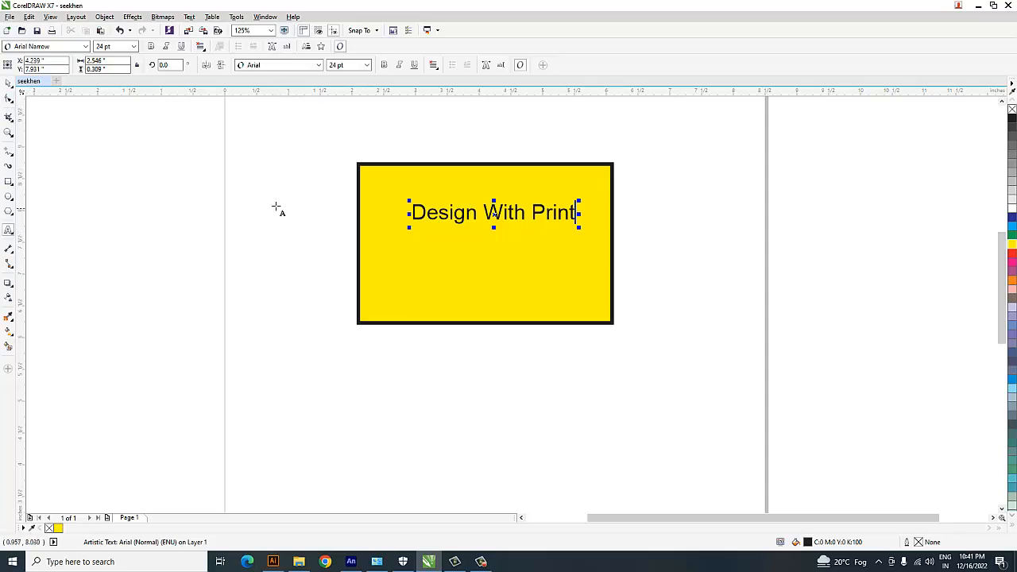
click(8, 83)
click(300, 230)
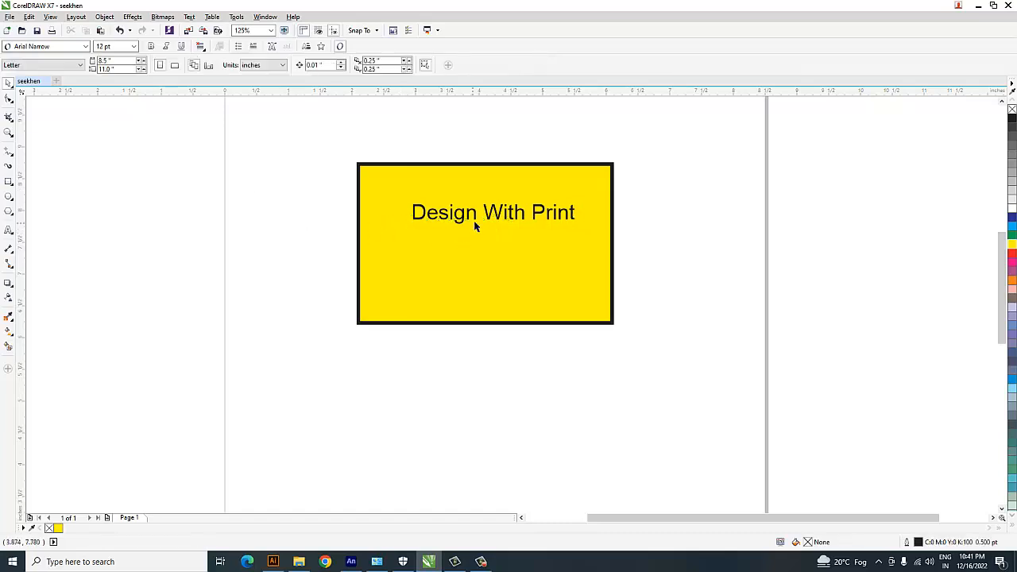
Enlarge the text slightly to about 24.6 pt and move it to about X 4.17, Y 7.69 inches.
click(496, 218)
drag(496, 218, 490, 230)
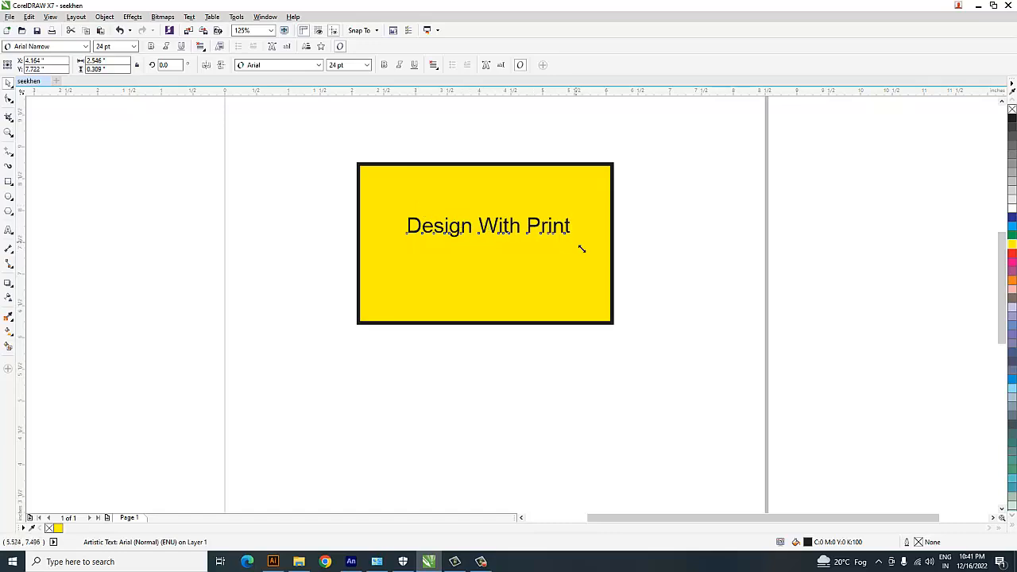
drag(582, 249, 579, 309)
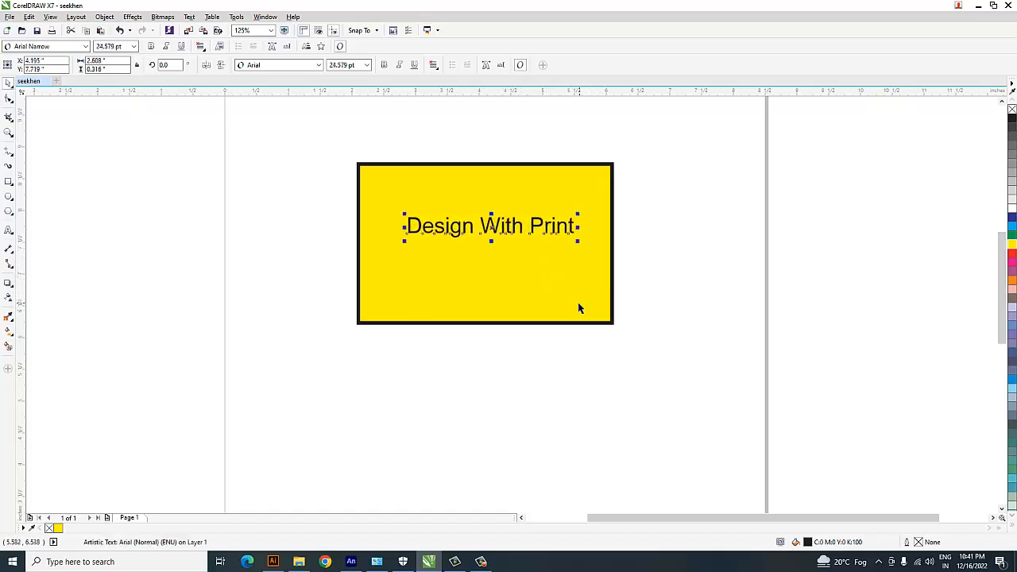
drag(545, 232, 544, 228)
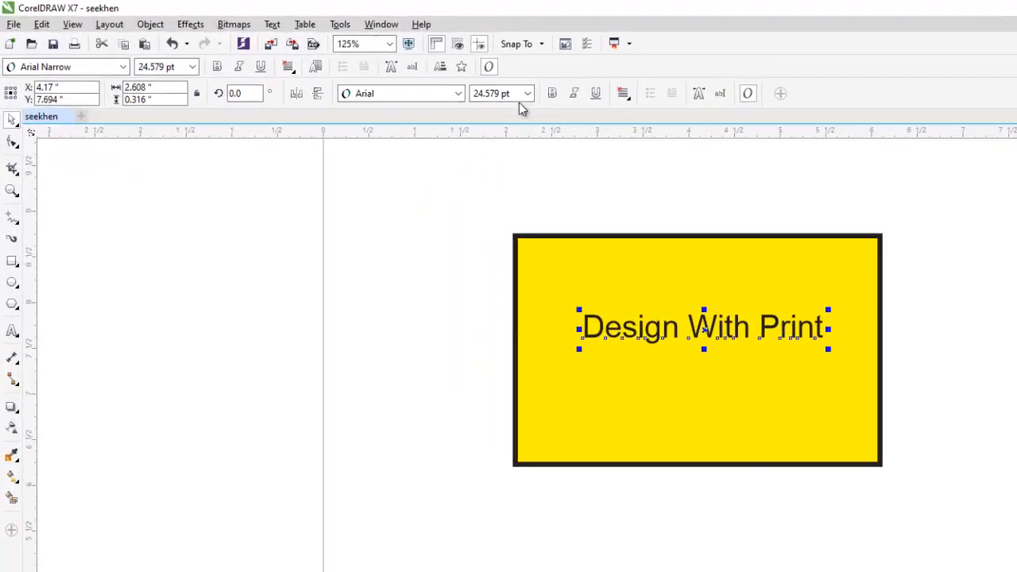
Make the "Design With Print" text bold and italic, and try underlining it before removing the underline.
click(527, 95)
click(528, 96)
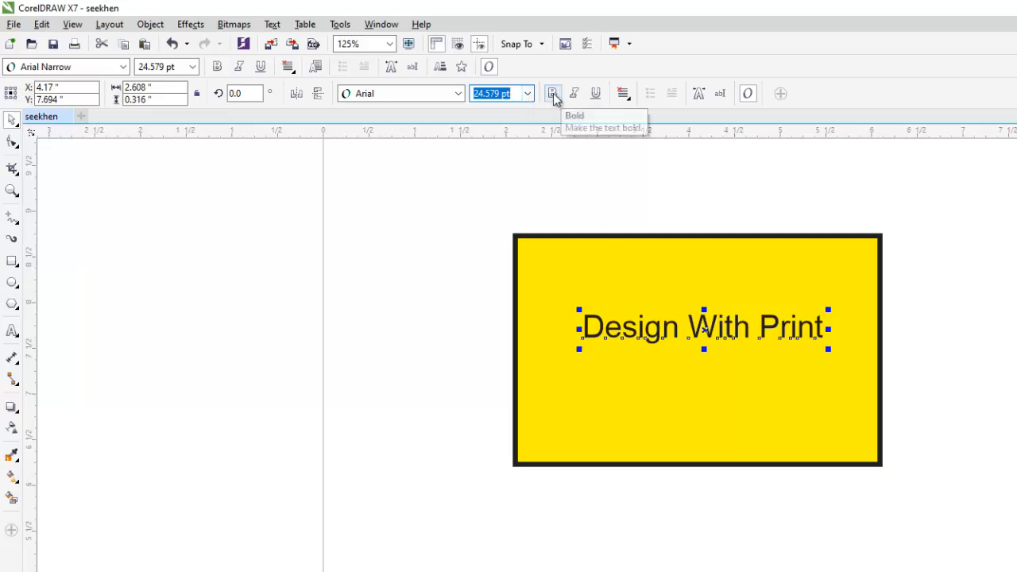
click(553, 94)
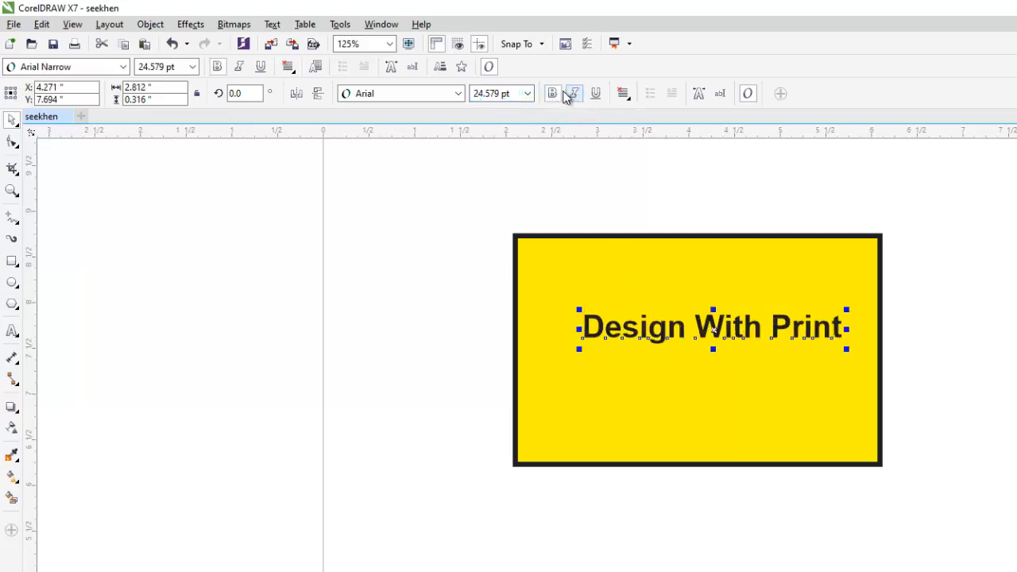
click(574, 93)
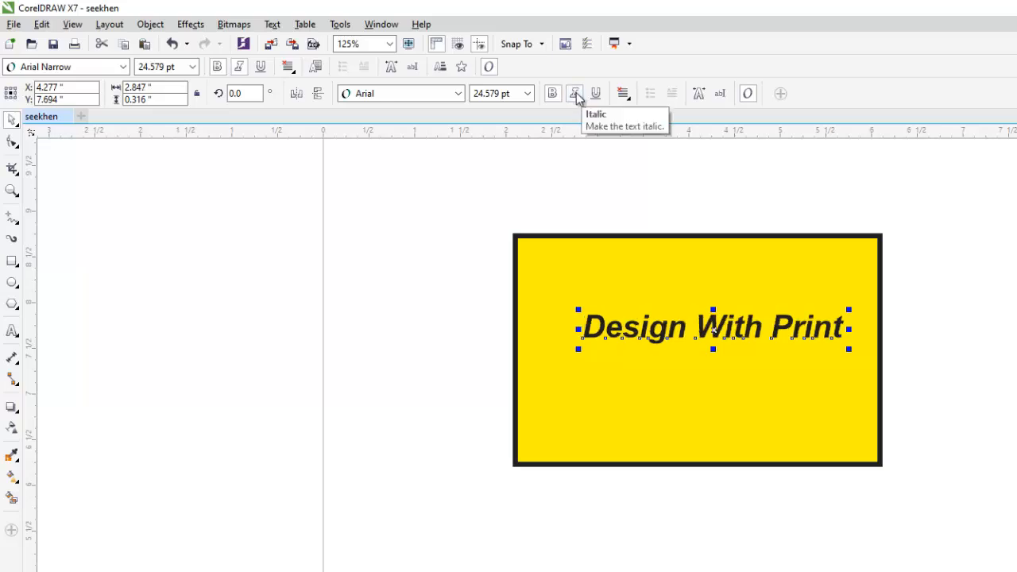
click(597, 94)
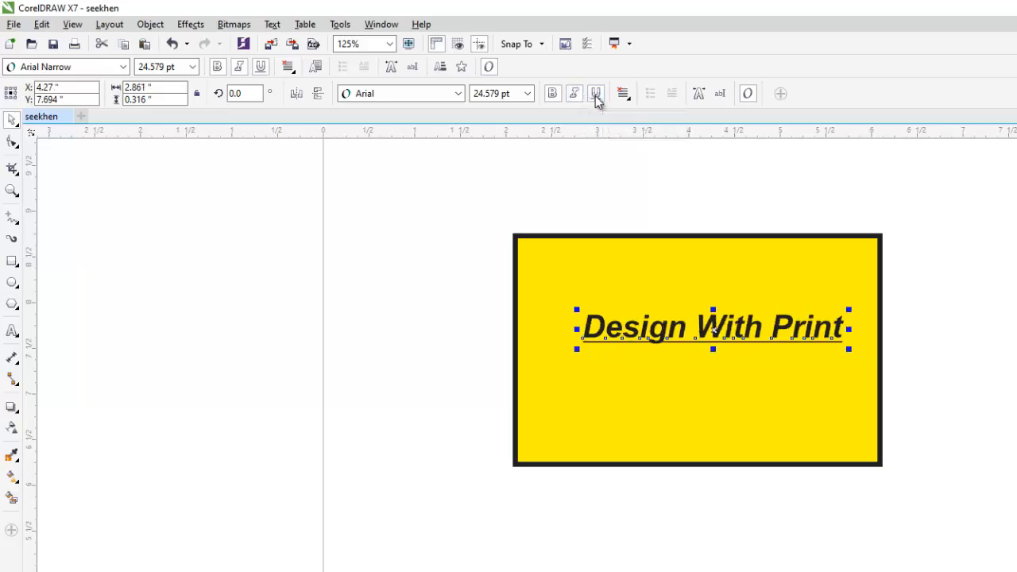
click(597, 94)
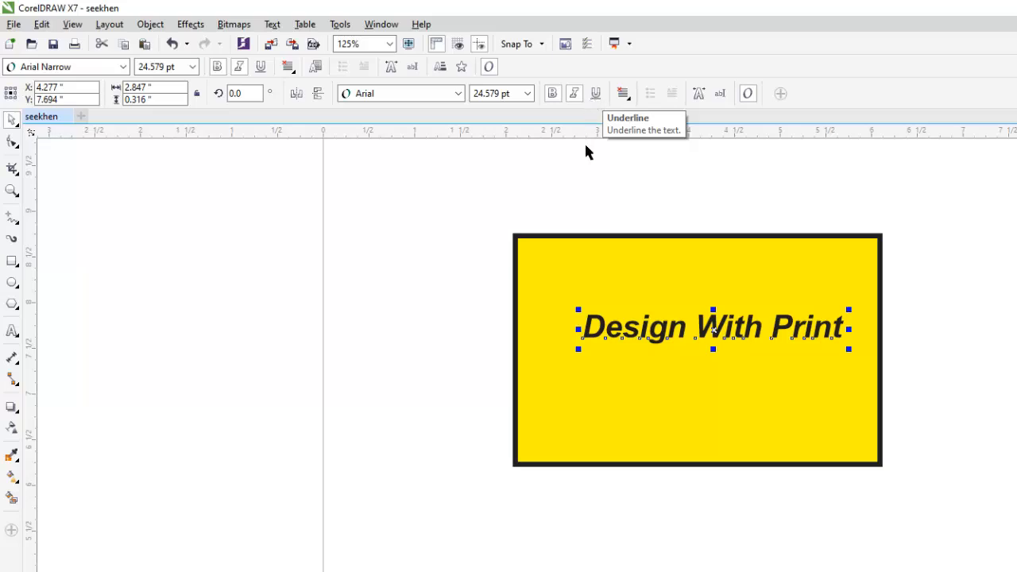
Set the text's font to Bauhaus 93 and move it slightly to about X 4.01, Y 7.73 inches.
drag(397, 254, 915, 394)
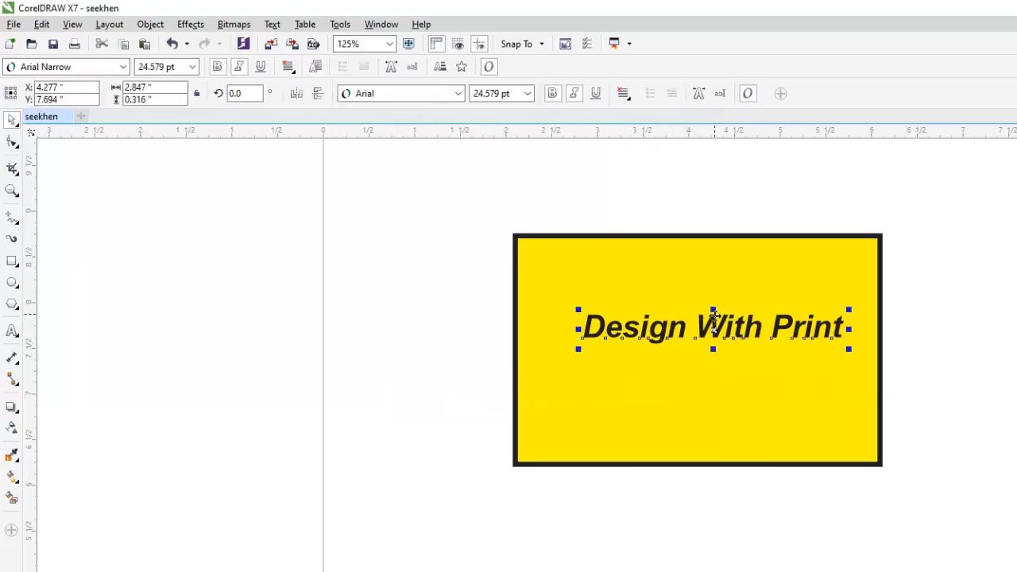
drag(714, 328, 706, 325)
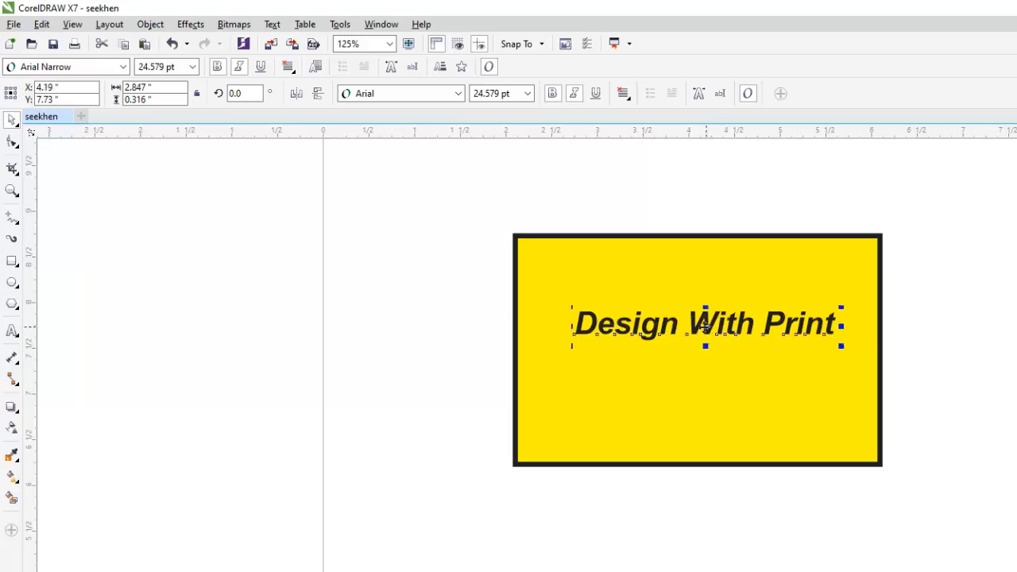
click(457, 94)
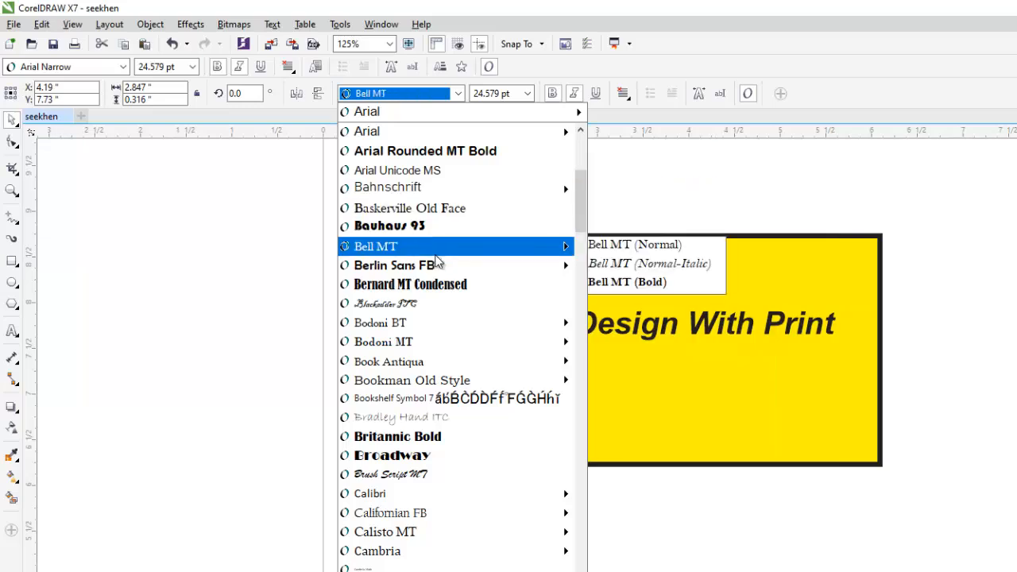
mouse_move(436, 265)
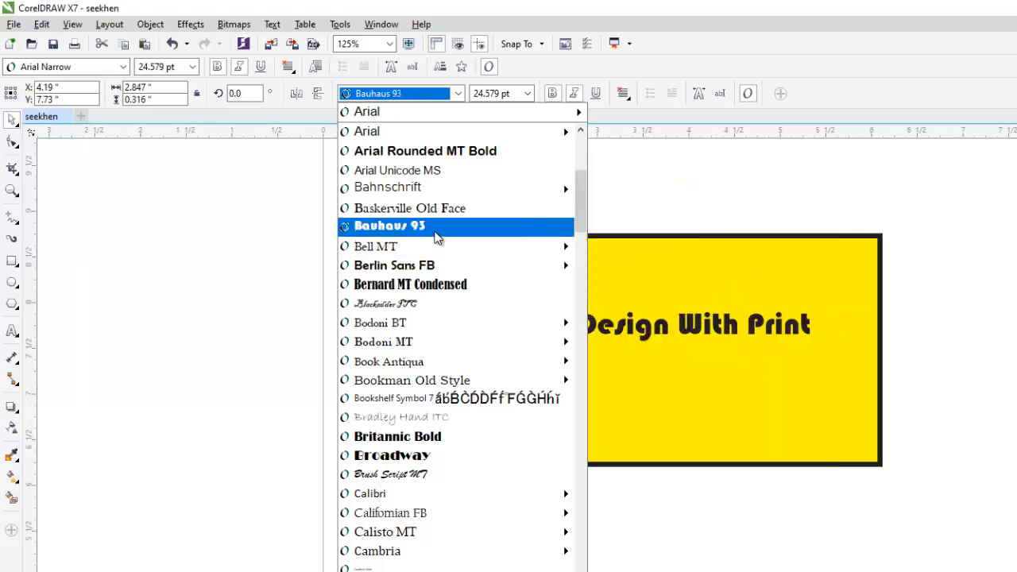
click(436, 228)
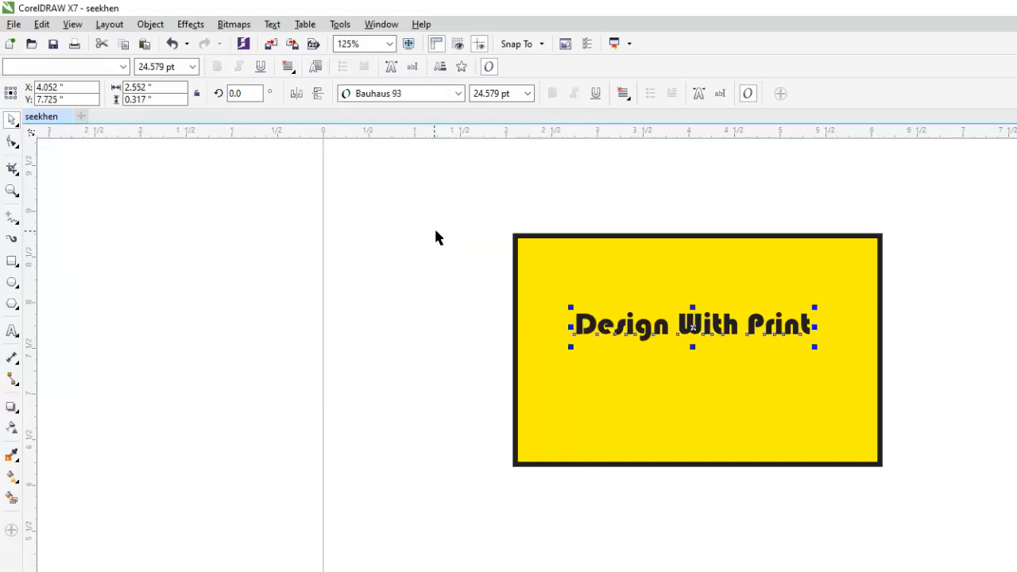
click(718, 328)
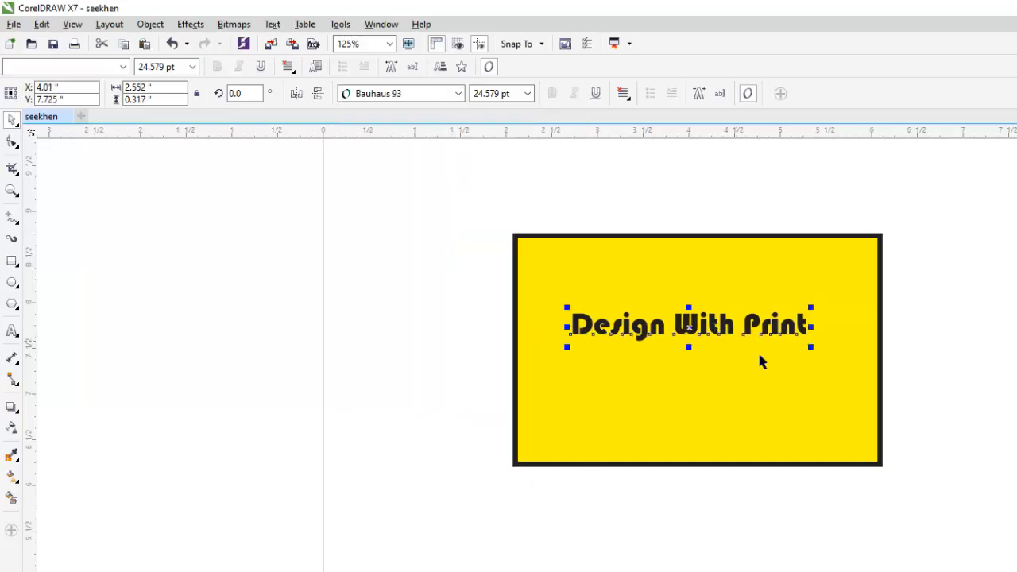
Change the font of the "Design With Print" text to Britannic Bold.
click(459, 94)
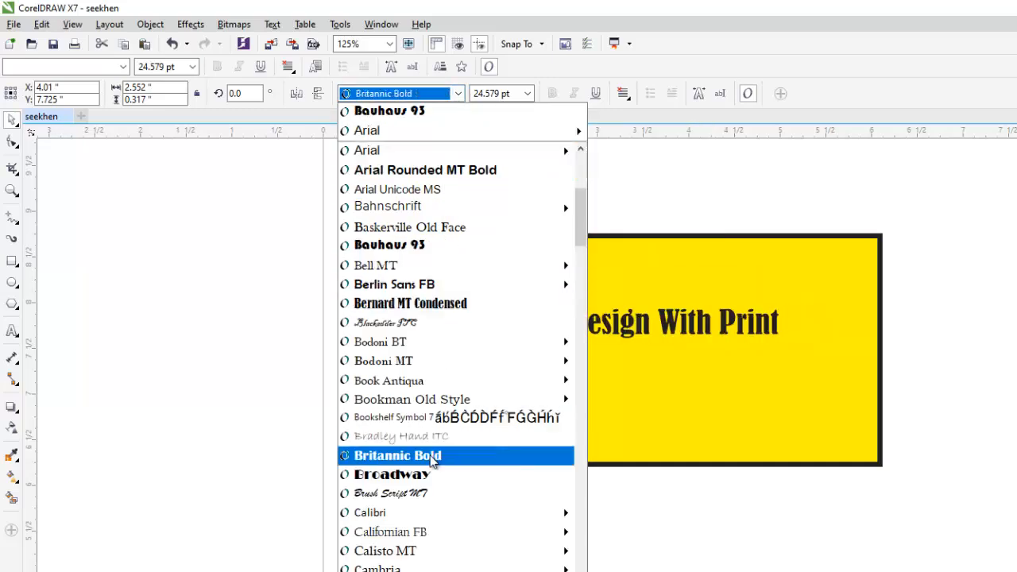
click(429, 459)
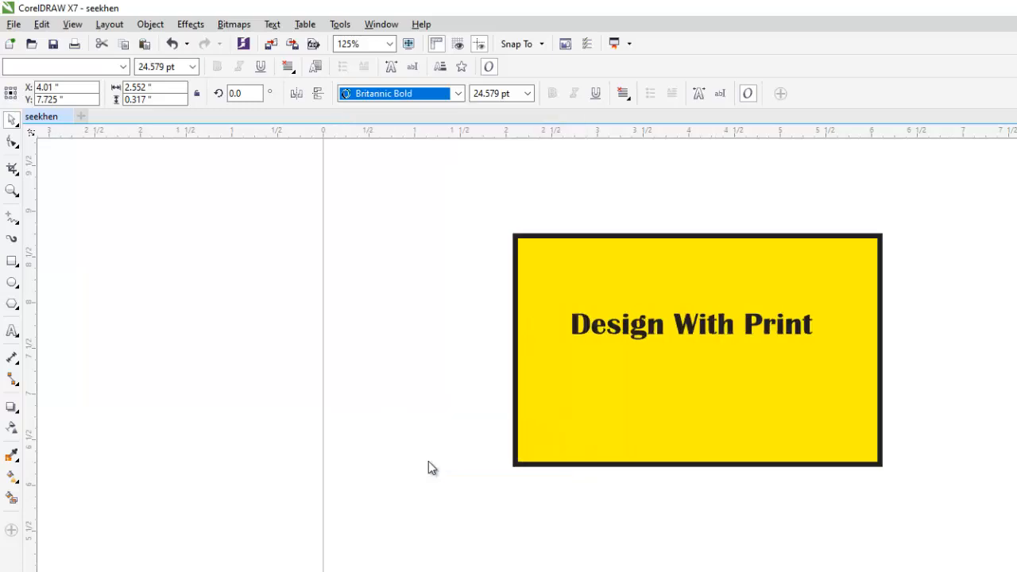
Enlarge the text to about 29.5 pt and position it at about X 4.13, Y 7.79 inches inside the rectangle.
drag(770, 327, 764, 321)
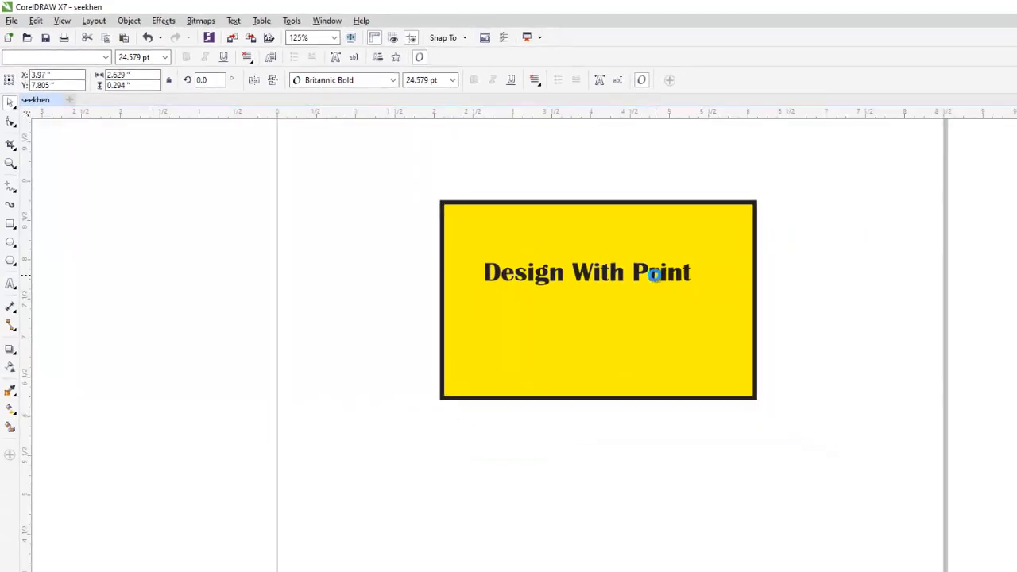
drag(815, 343, 840, 366)
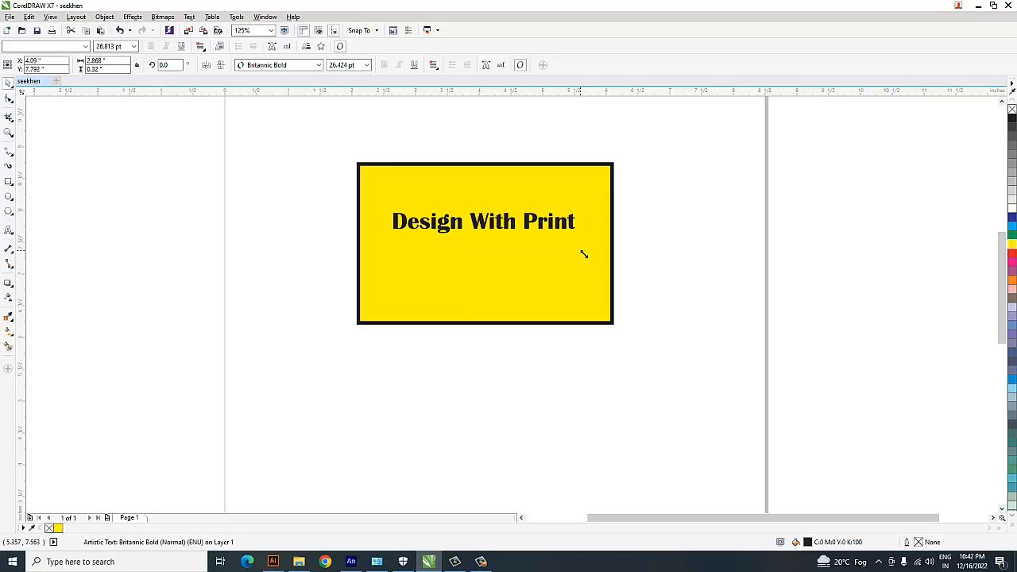
drag(584, 254, 597, 266)
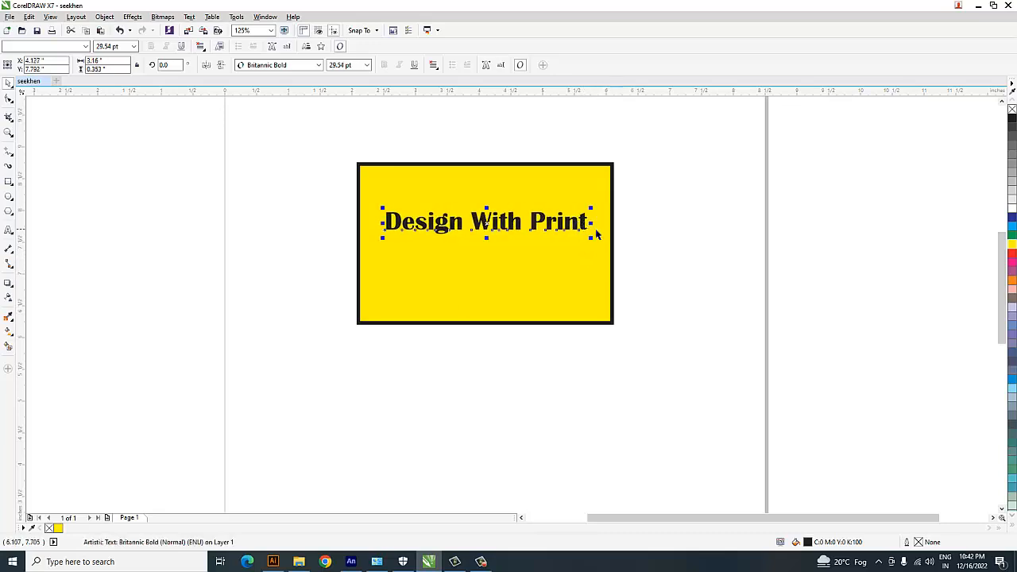
Fill the "Design With Print" text with red and shift it slightly to about X 4.12, Y 7.80 inches.
click(1011, 254)
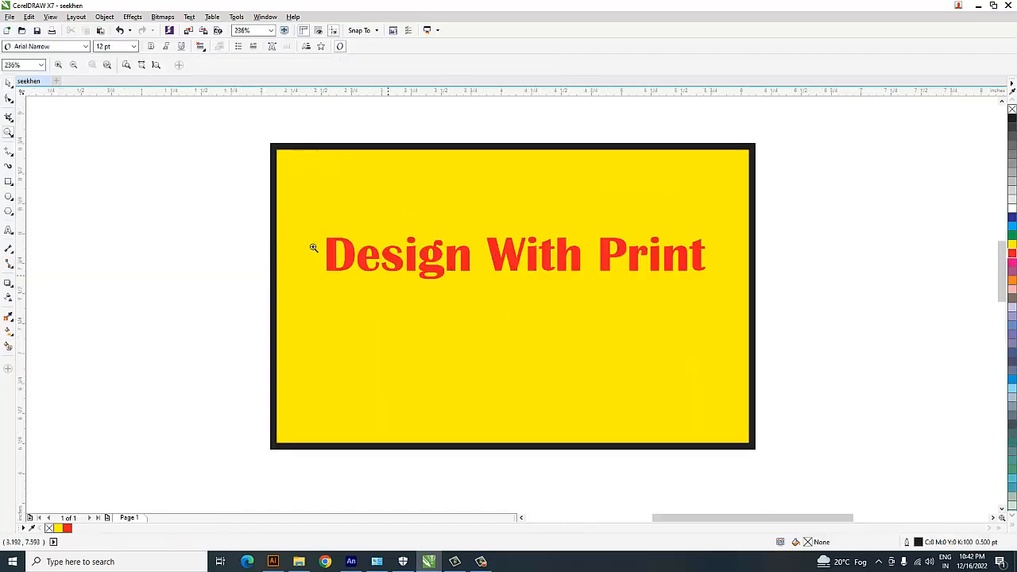
click(7, 83)
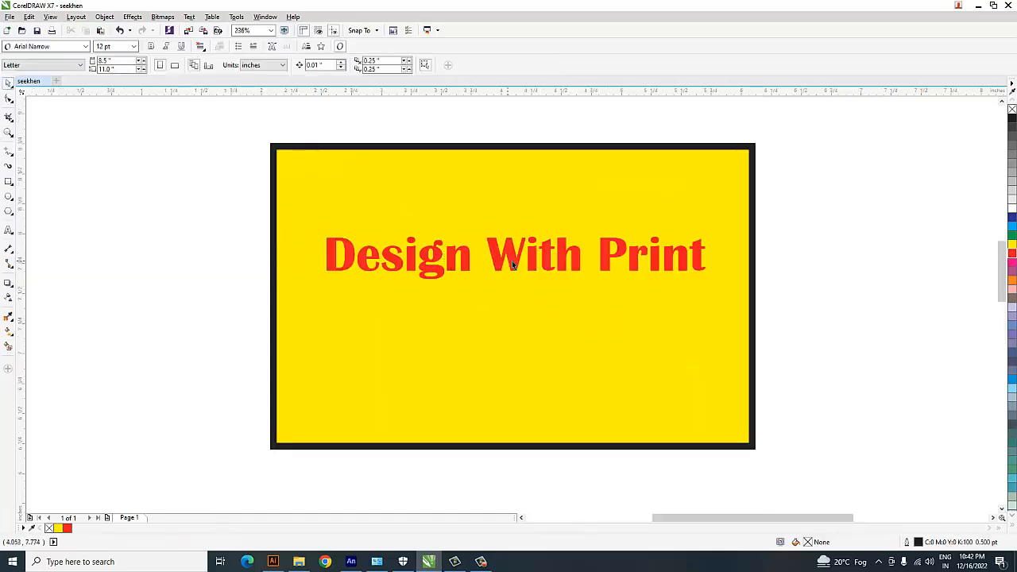
click(513, 264)
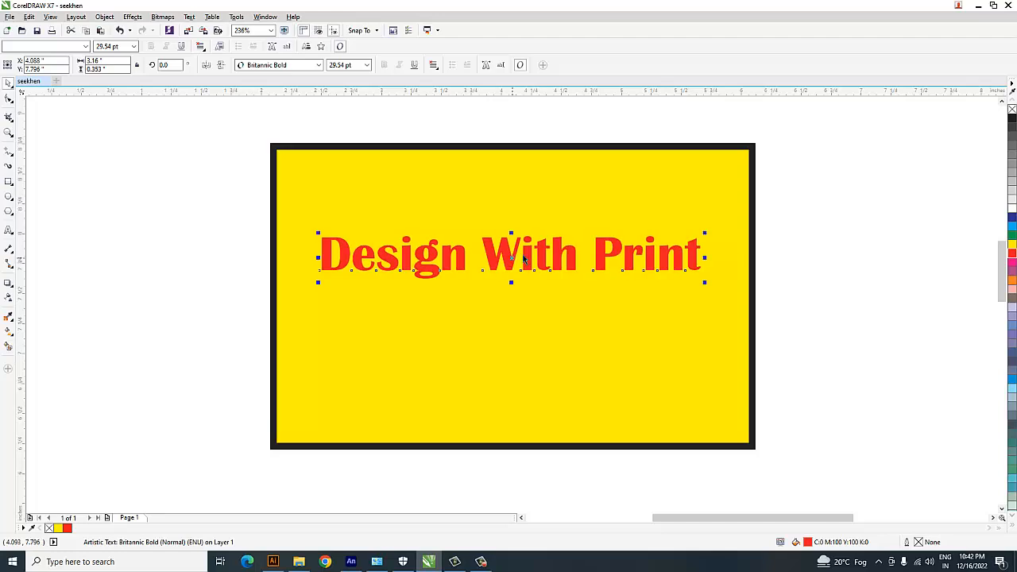
click(780, 270)
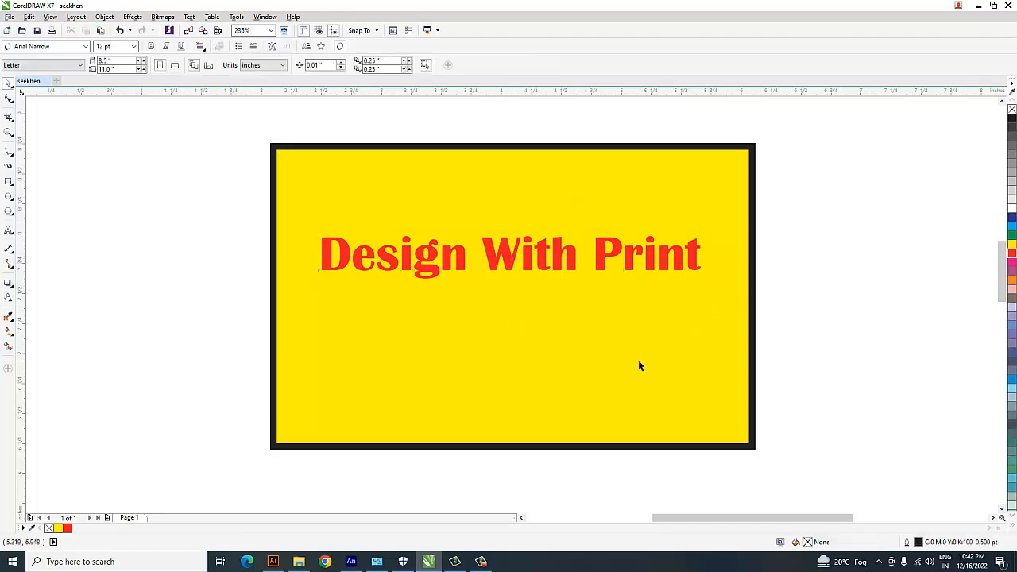
click(575, 267)
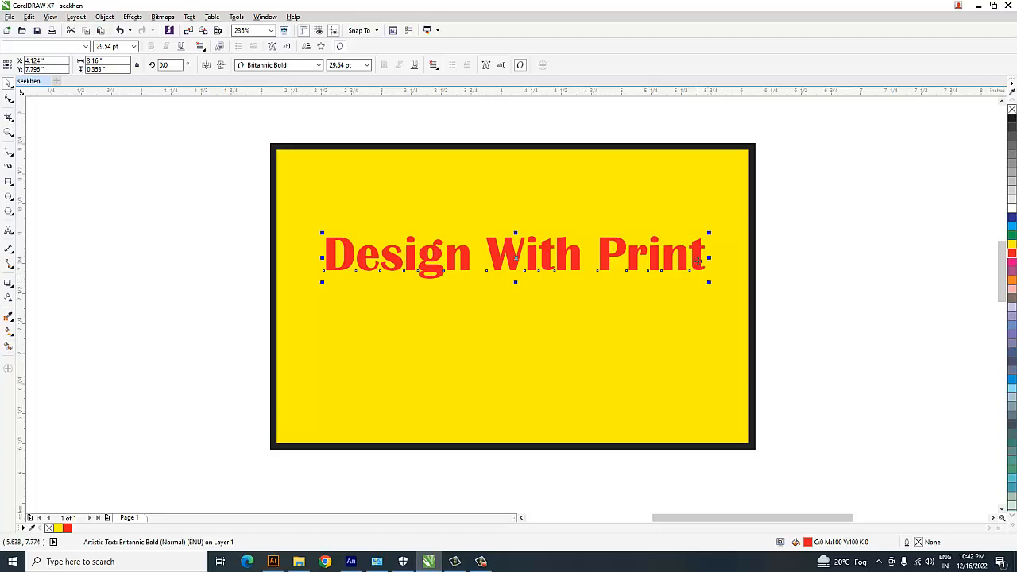
Duplicate the red title below itself at about 17 pt and replace the copy's text with three lines: "Al dsfkjhbsd", "ghjkgds" and "jhgerfmdg".
drag(698, 266, 629, 343)
double_click(618, 329)
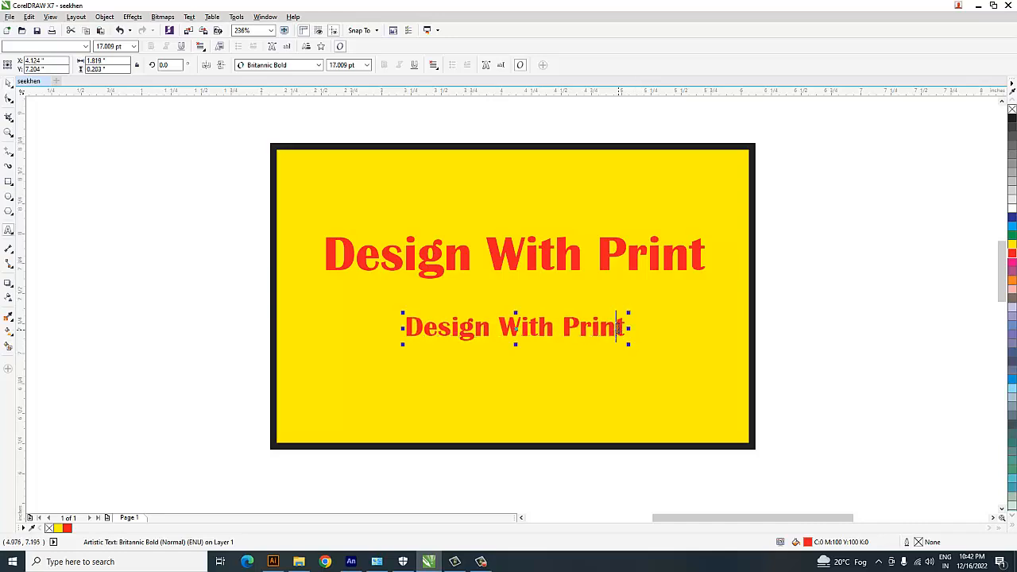
key(ctrl+a)
text(Al dsfkjhbsd)
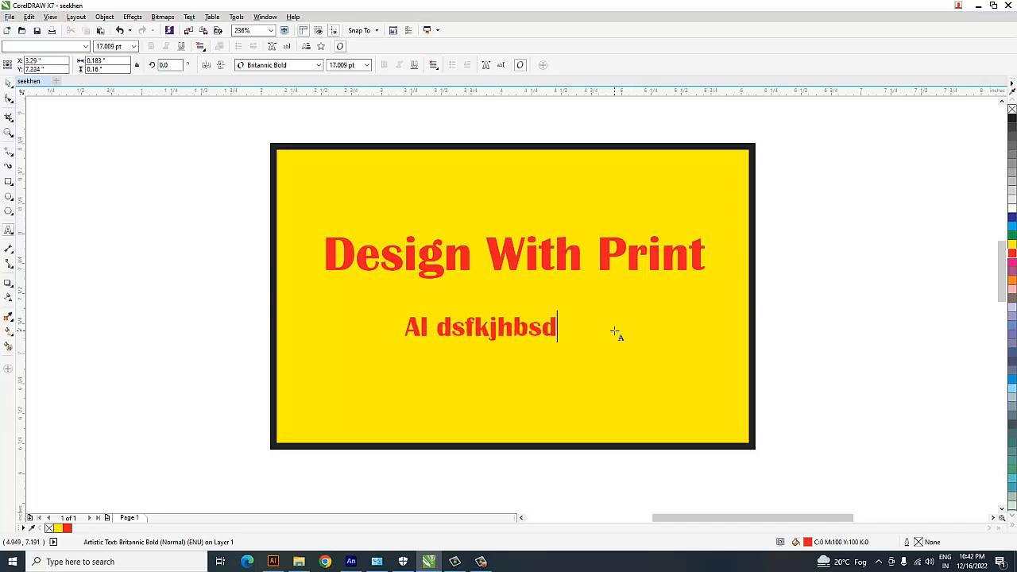
key(Return)
text(ghjkgds)
key(Return)
text(jhgerfmdg)
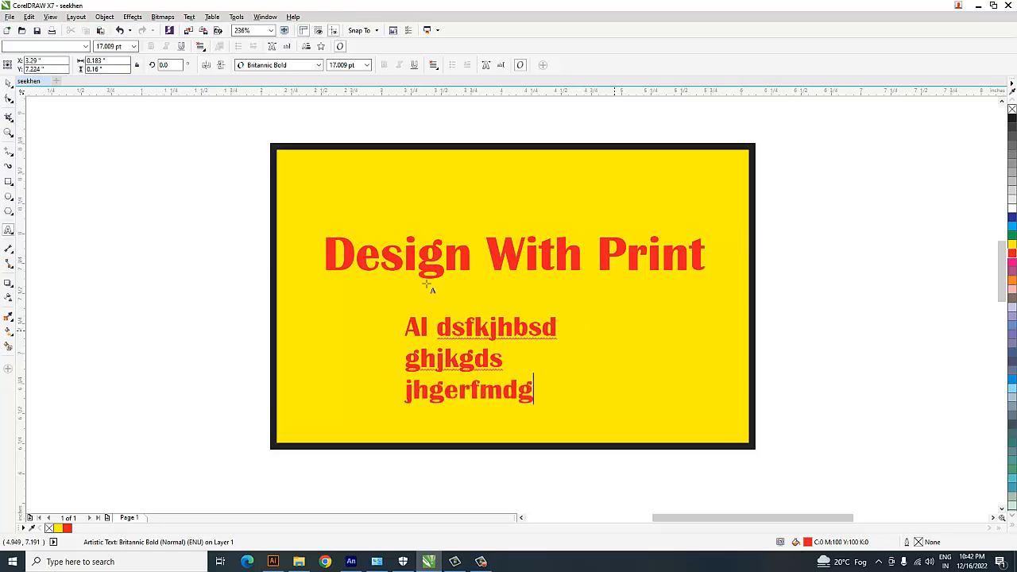
key(ctrl+space)
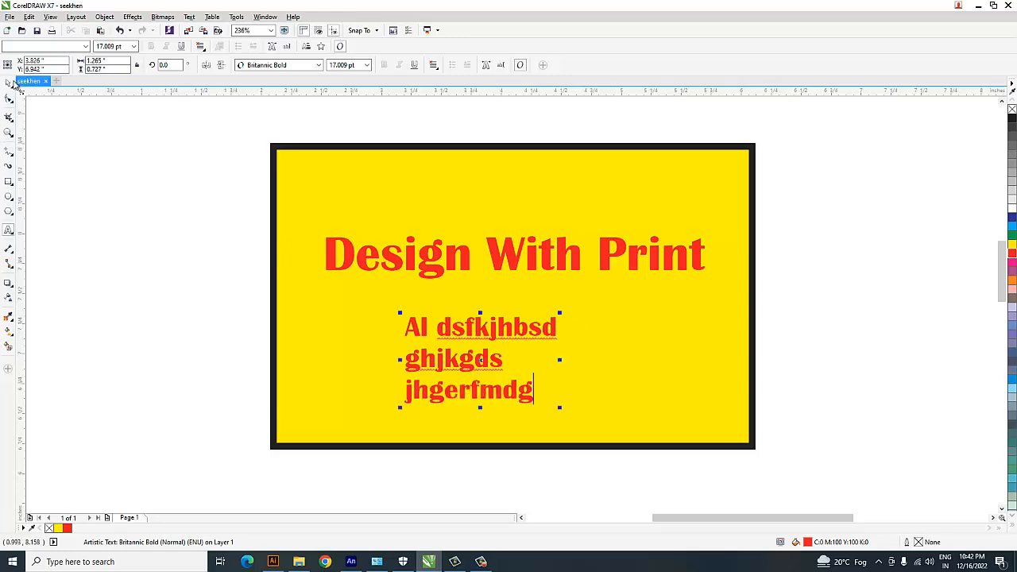
Raise the title to about Y 7.98 inches, place the three-line text beneath it at about X 4.14, Y 7.30, and fill that text black.
drag(512, 321, 538, 287)
drag(546, 252, 545, 230)
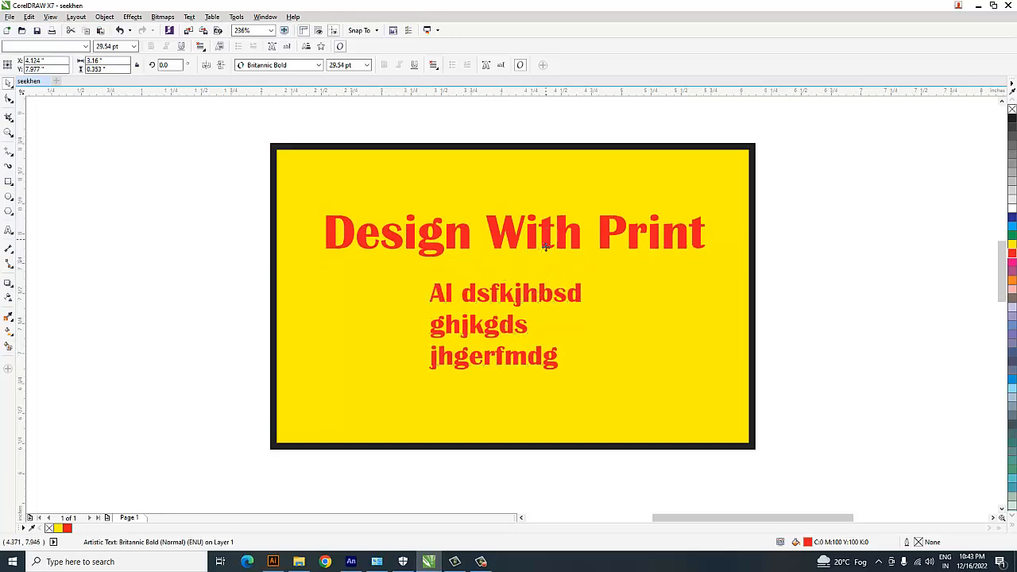
drag(548, 300, 559, 288)
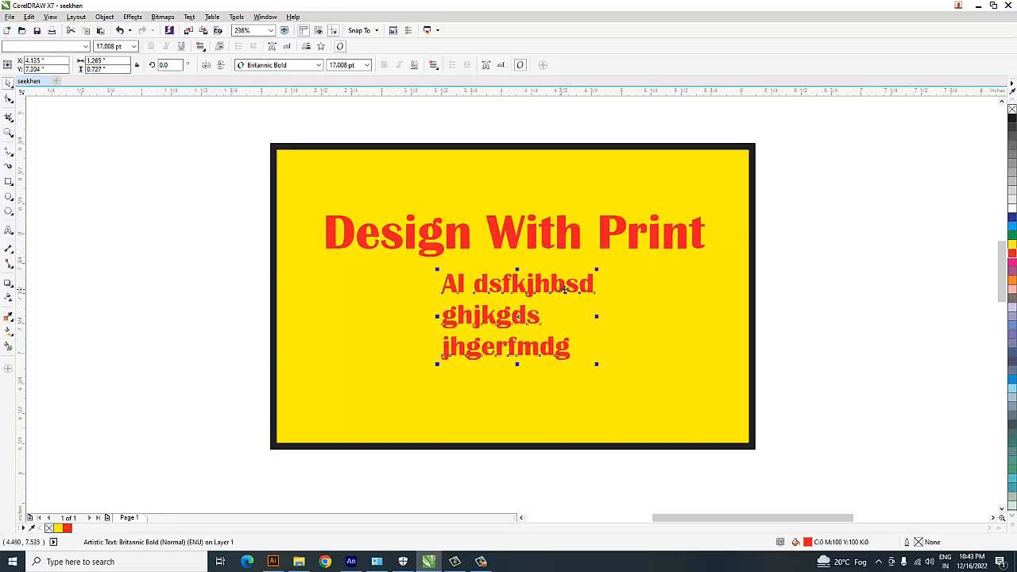
click(1012, 117)
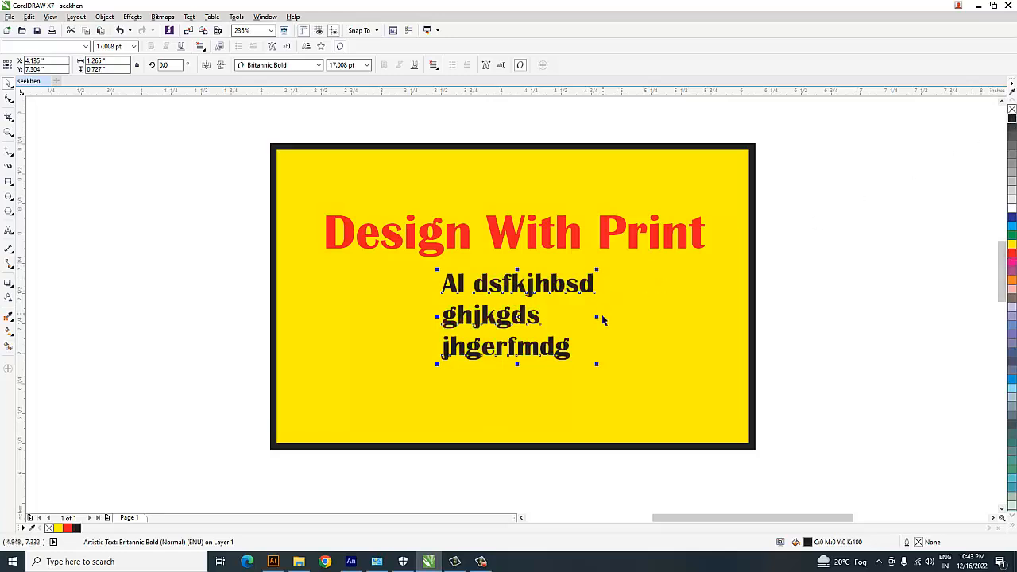
click(823, 274)
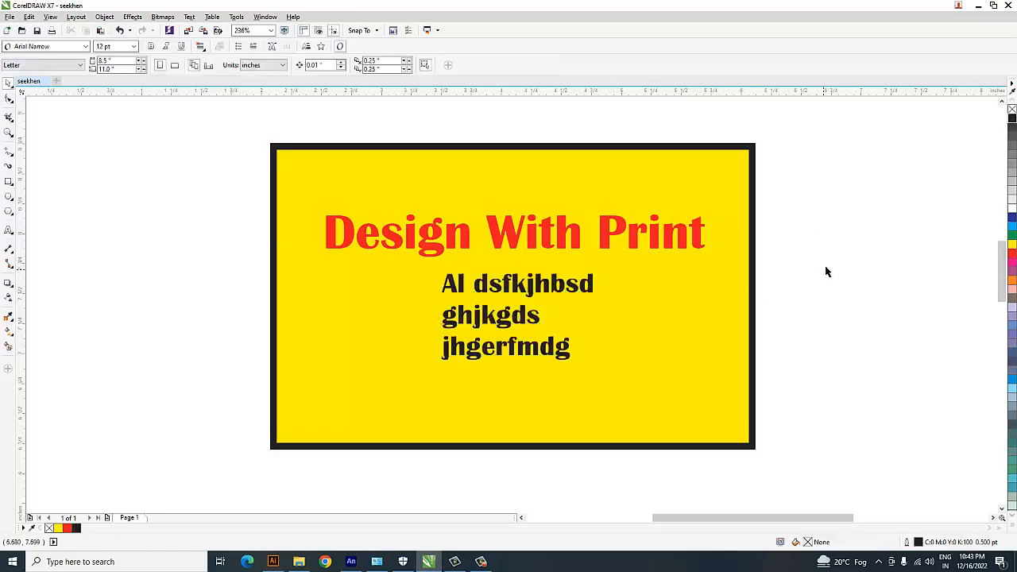
Center-align the three-line text and nudge it up to about Y 7.33 inches.
drag(832, 251, 429, 393)
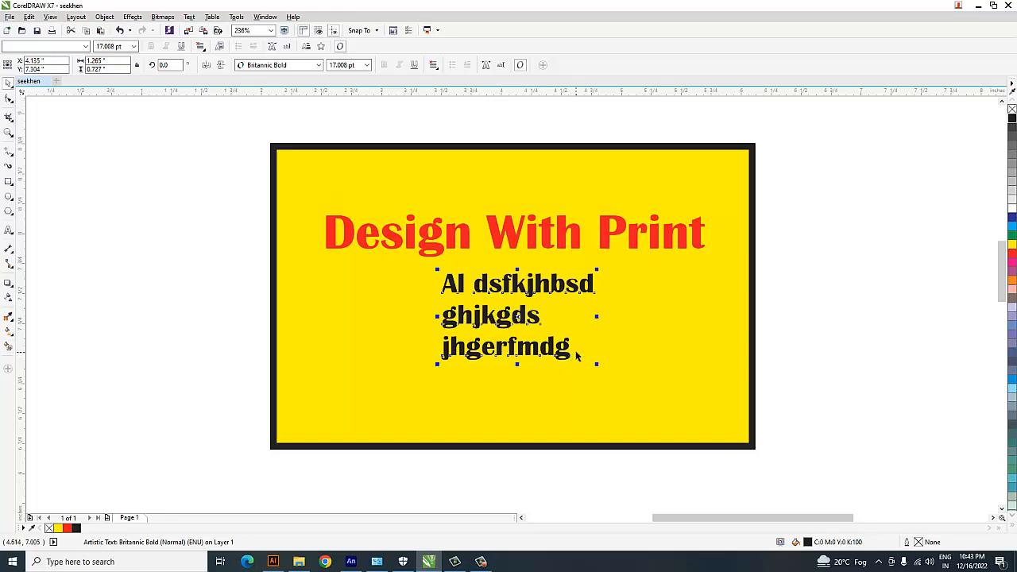
click(435, 65)
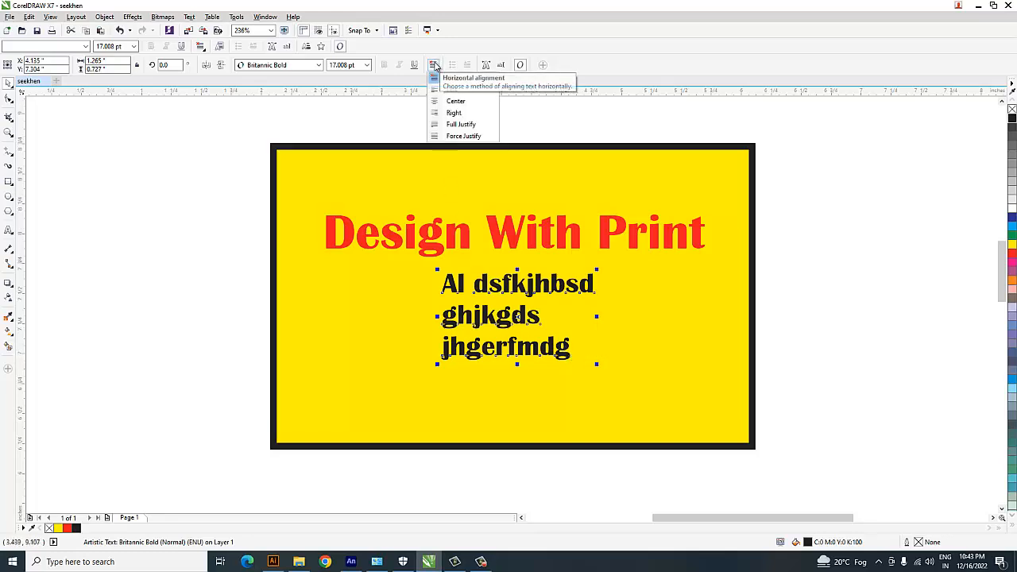
click(454, 101)
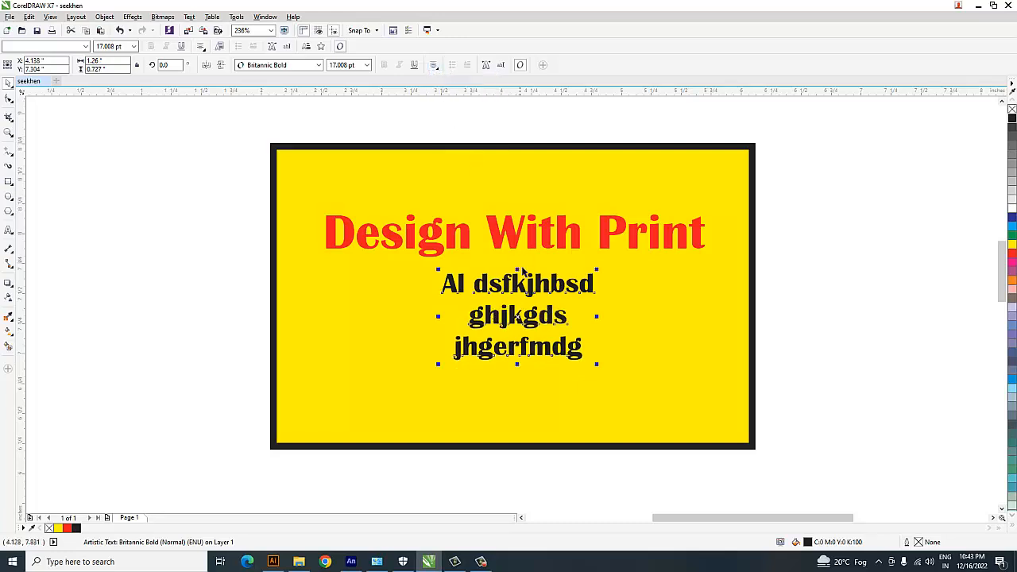
drag(524, 286, 524, 282)
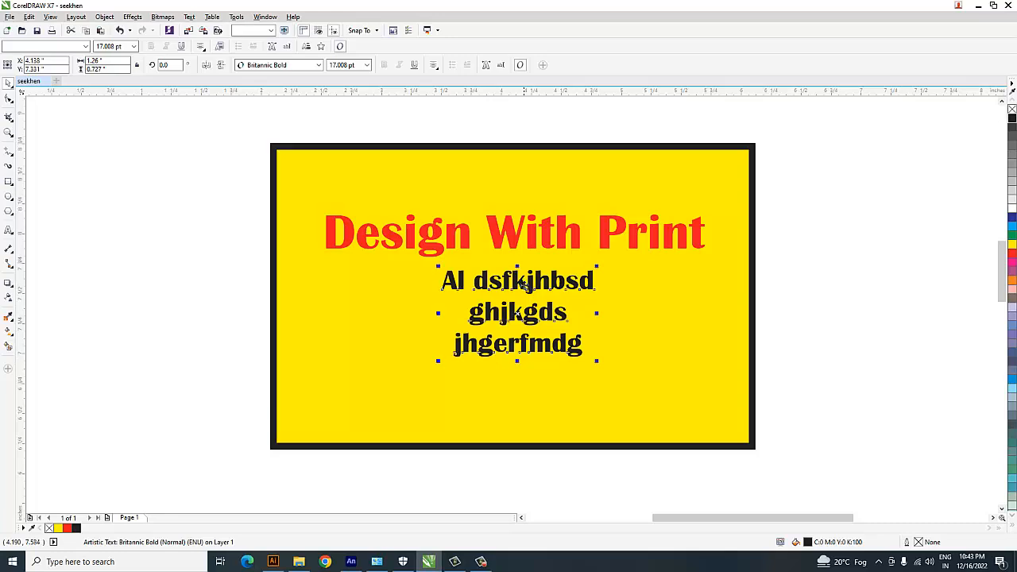
click(804, 280)
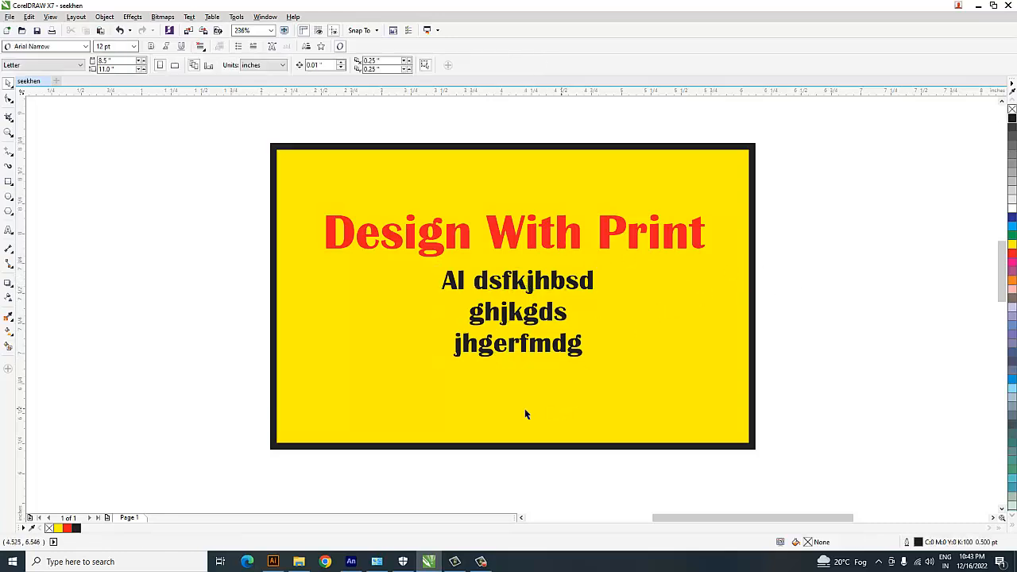
drag(316, 410, 774, 469)
click(9, 181)
drag(249, 378, 857, 483)
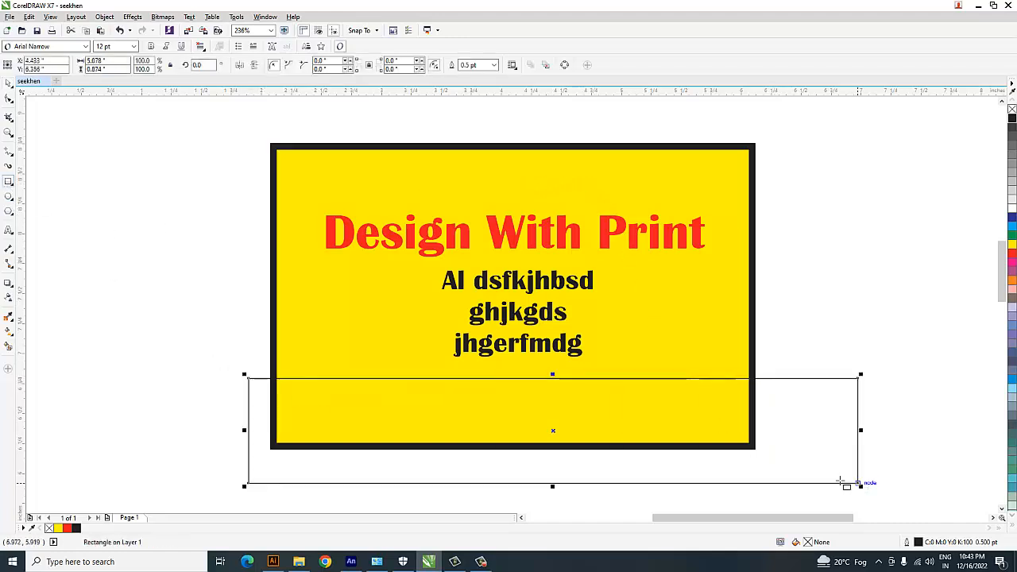
key(Delete)
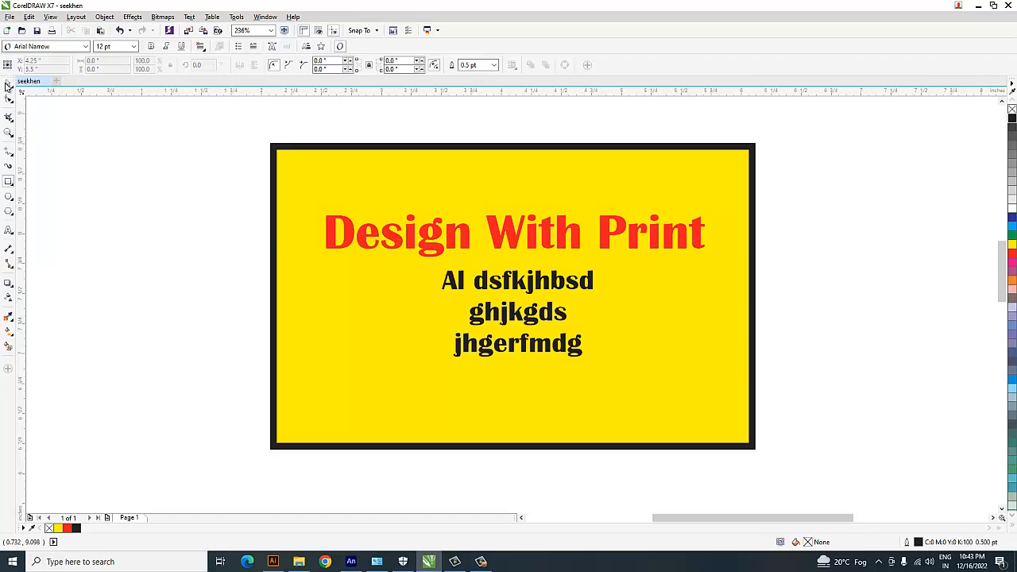
Duplicate the yellow rectangle as a strip about 0.45 inches high along its bottom edge, remove the strip's outline and fill it magenta.
click(6, 84)
click(527, 167)
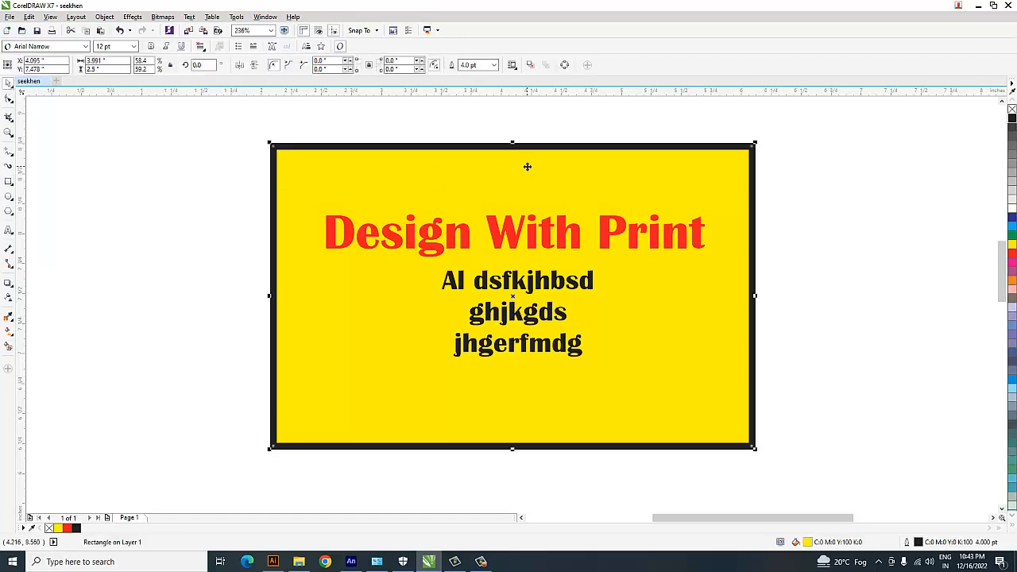
drag(512, 144, 589, 391)
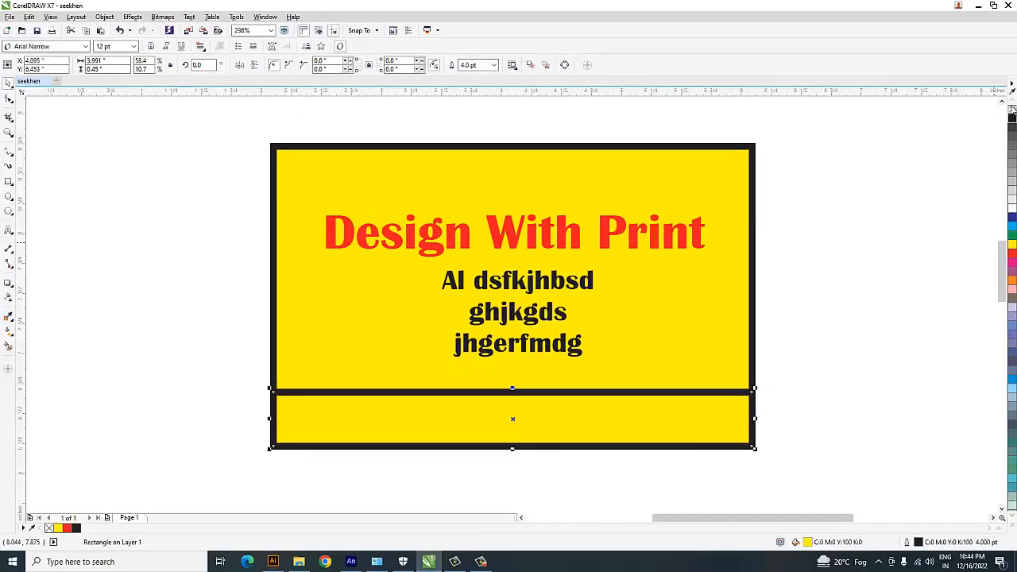
right_click(1011, 110)
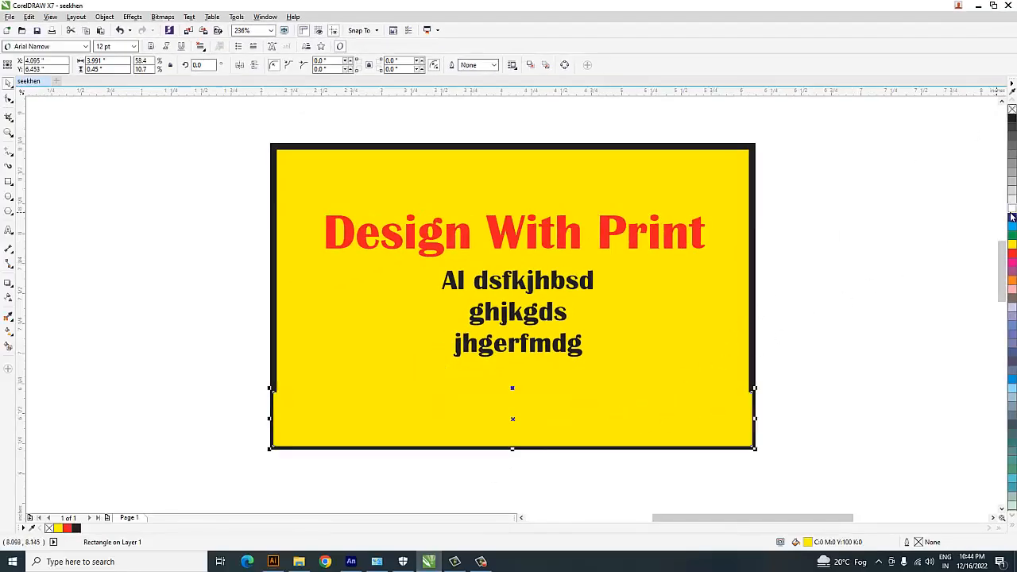
click(1011, 216)
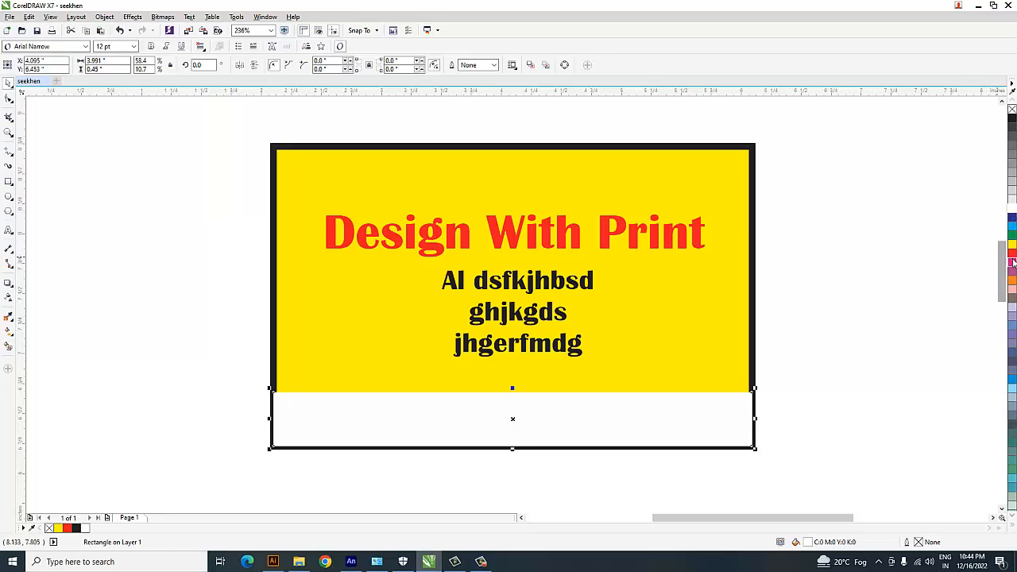
click(1012, 263)
key(Escape)
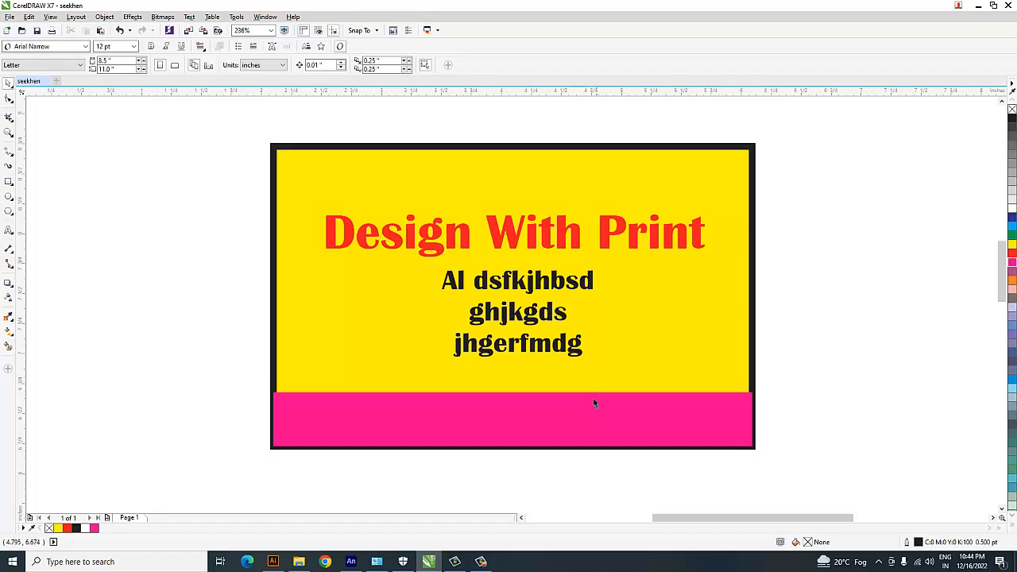
click(577, 419)
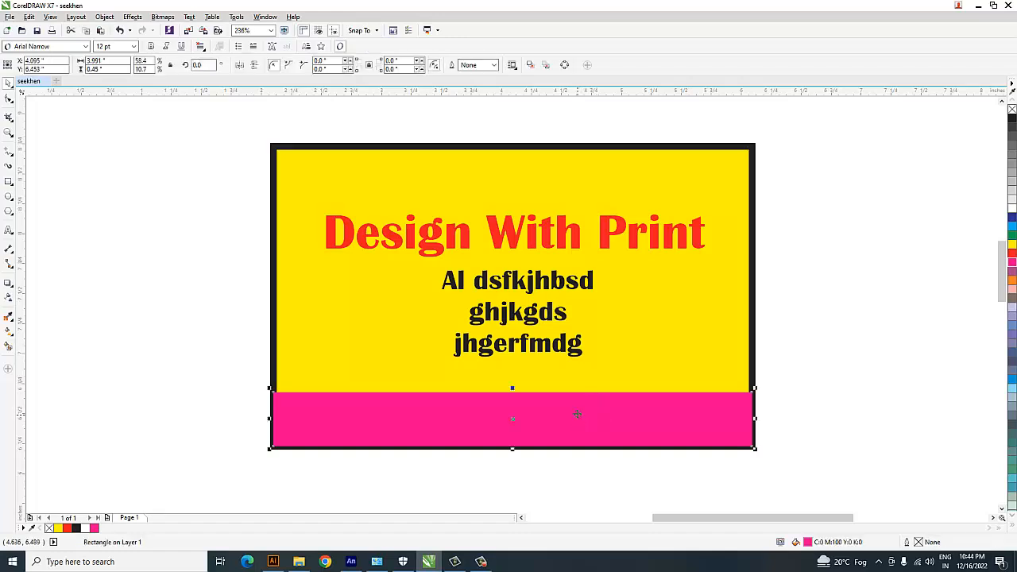
Copy the three-line black text down over the magenta strip and replace the copy's text with "Sahmli".
click(574, 350)
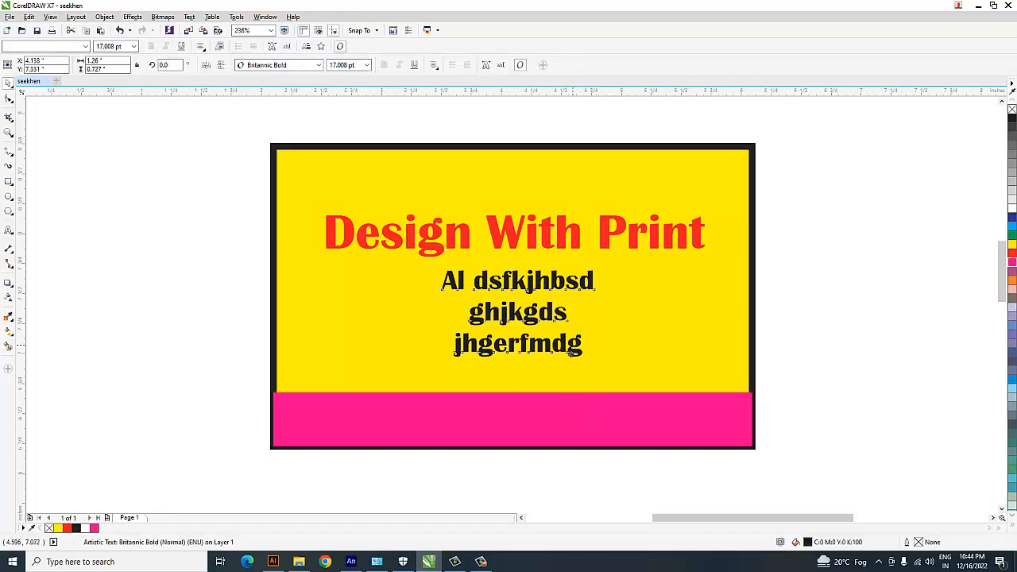
drag(572, 352, 564, 435)
right_click(559, 422)
double_click(565, 435)
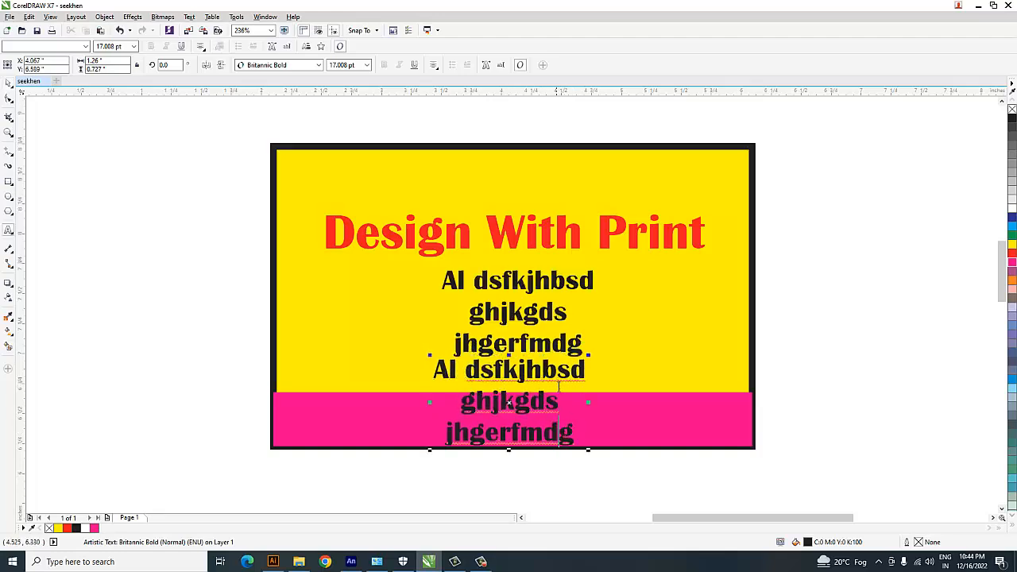
key(ctrl+a)
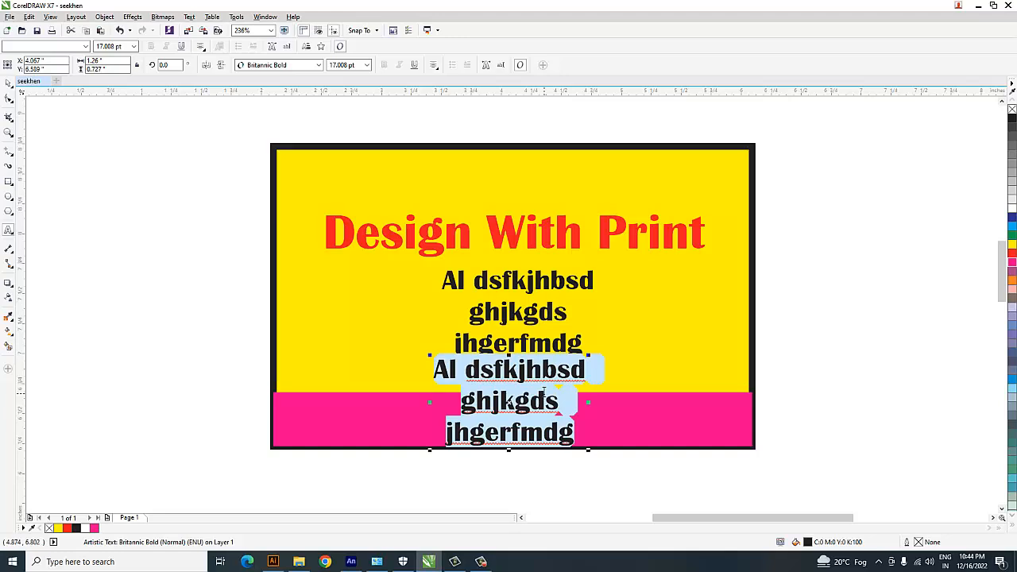
text(Sahmli)
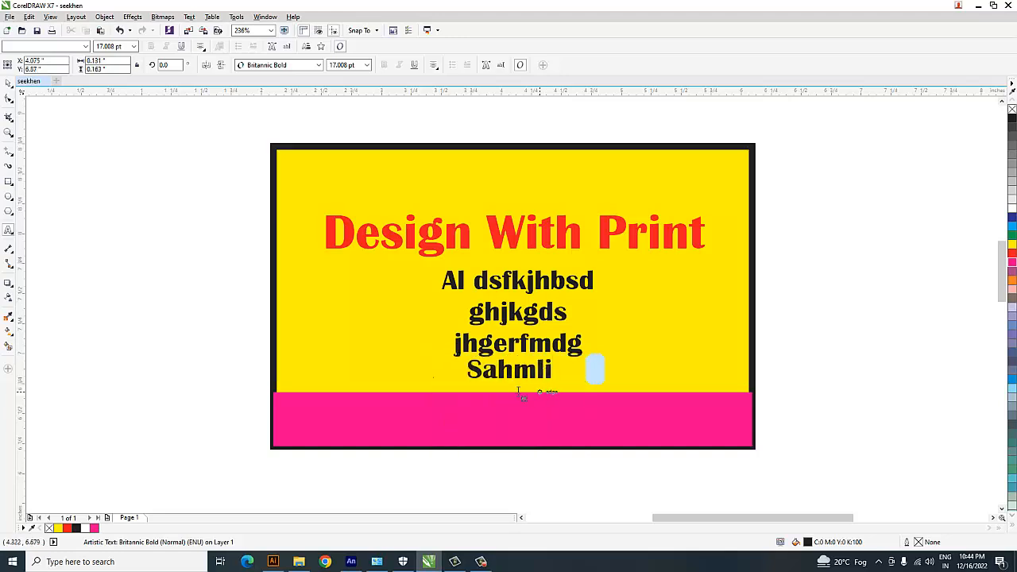
Enlarge "Sahmli" to about 28 pt, place it on the magenta strip at about X 4.16, Y 6.45 inches, and fill it white.
drag(510, 370, 587, 426)
click(9, 83)
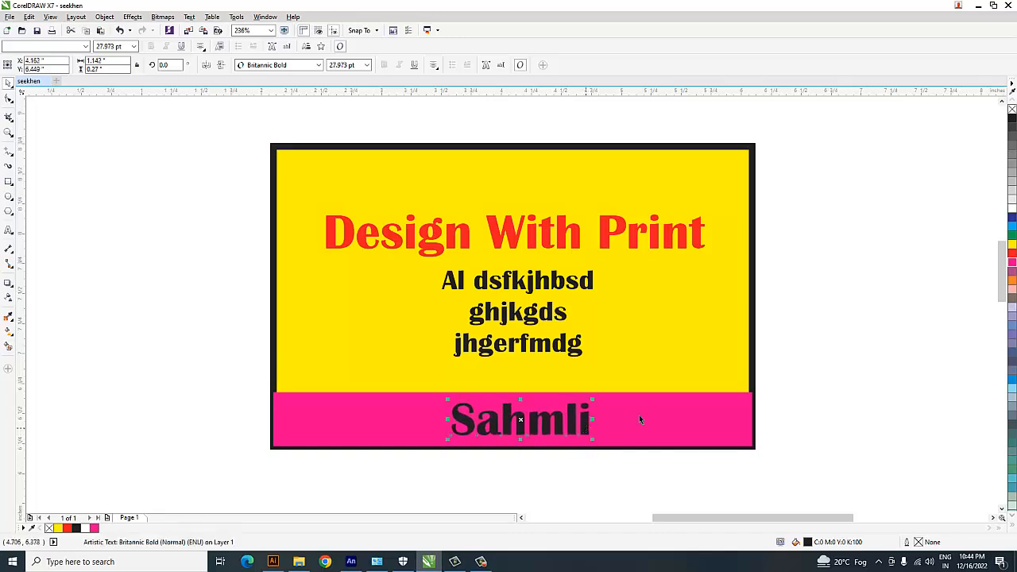
click(1012, 208)
click(660, 480)
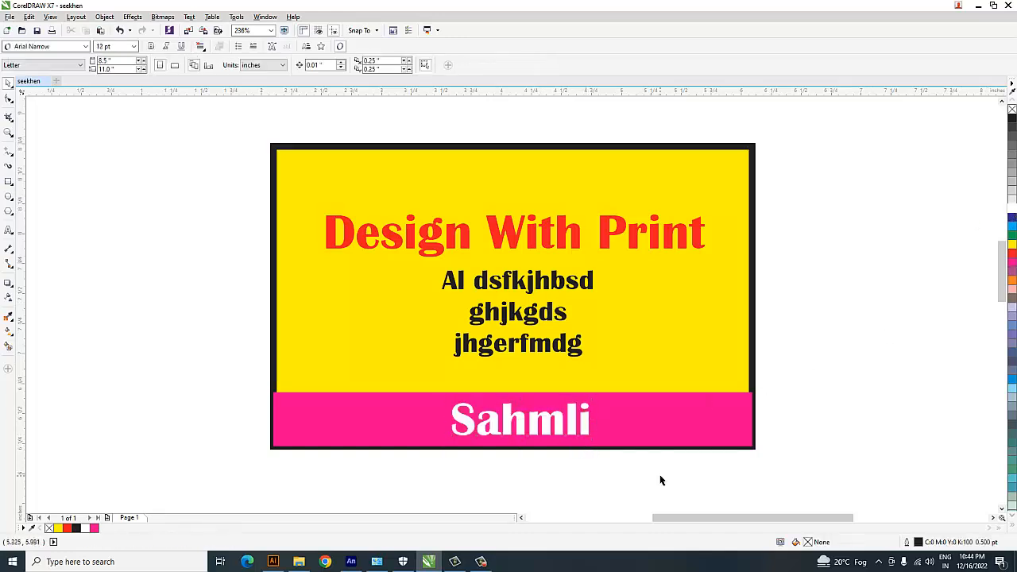
Copy "Sahmli" into the yellow rectangle's upper-left corner at about 22.3 pt, around X 2.70, Y 8.51 inches, and fill the copy black.
click(584, 434)
click(817, 277)
drag(584, 429, 404, 191)
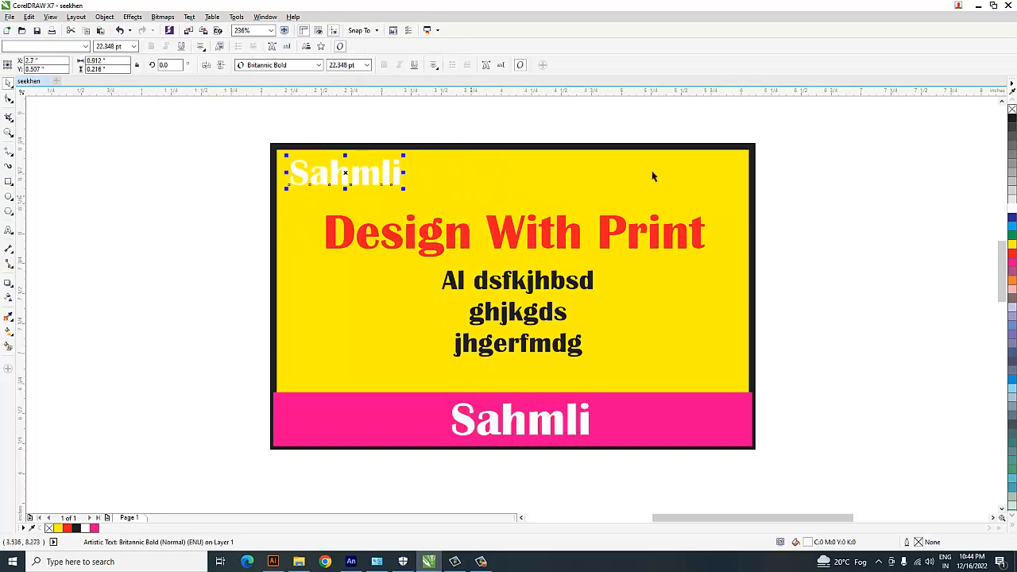
click(1011, 119)
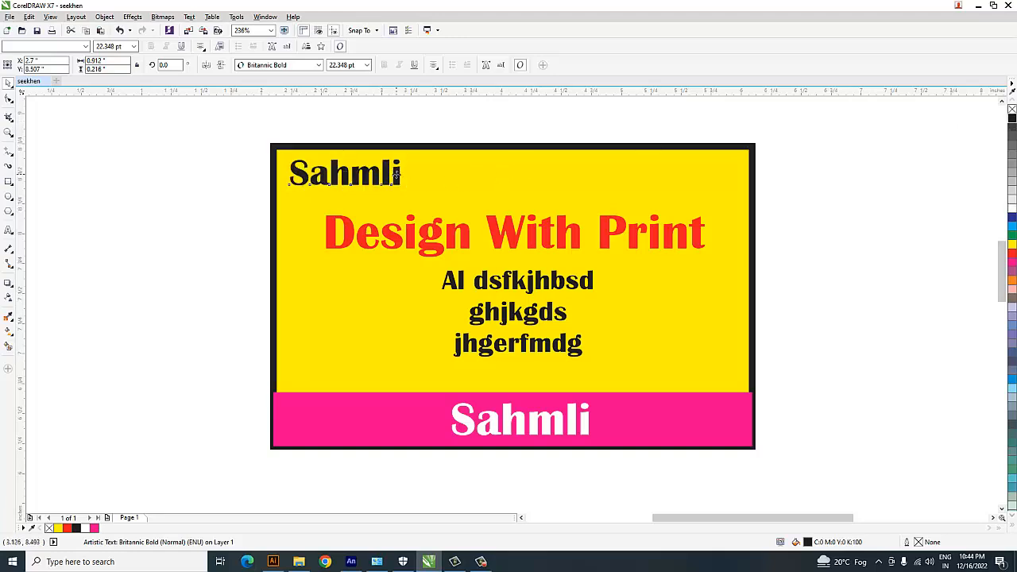
Replace the text of the black "Sahmli" copy in the yellow rectangle's upper-left corner with the contact's first name.
double_click(395, 173)
key(ctrl+a)
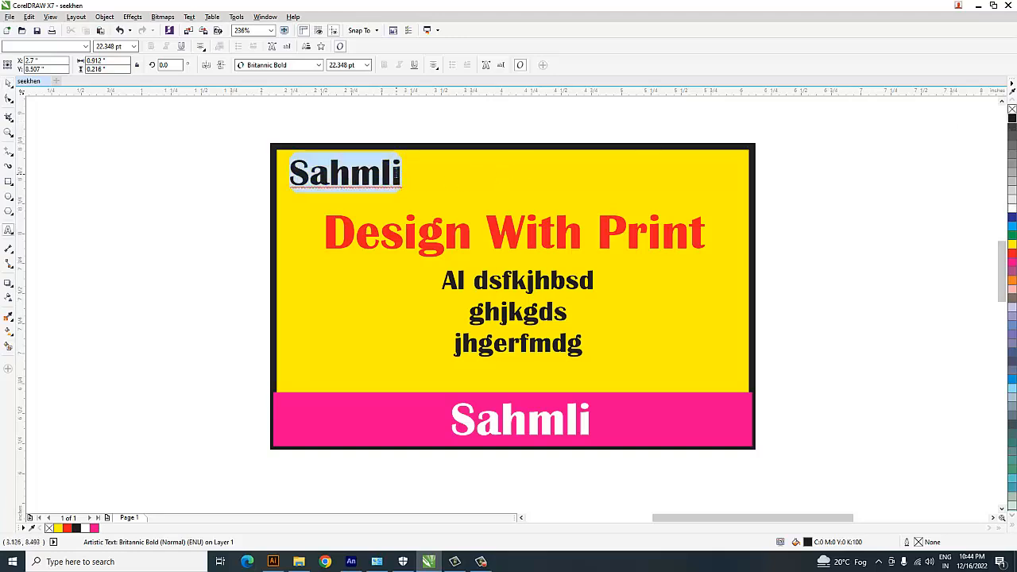
text(Farman)
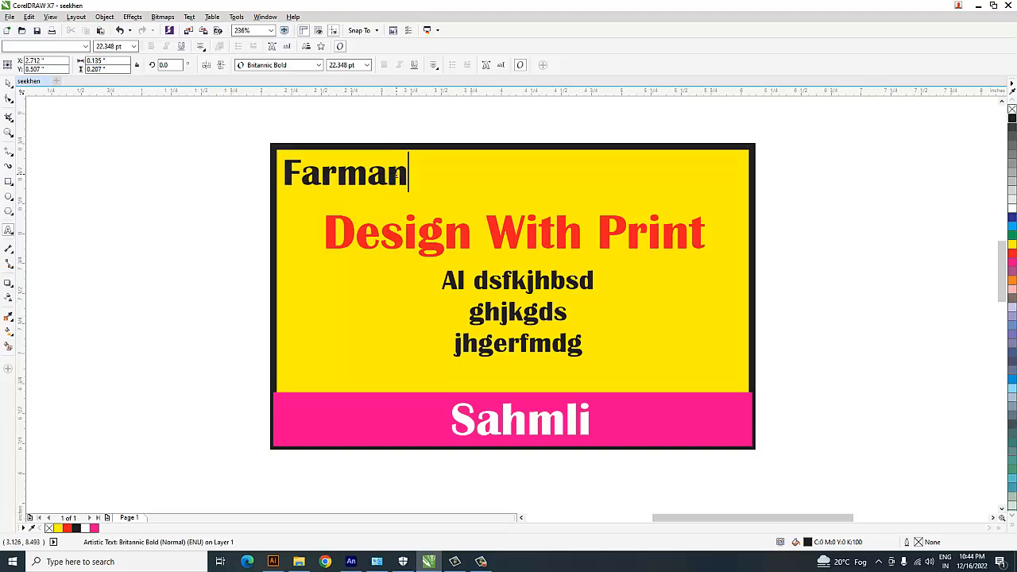
key(ctrl+space)
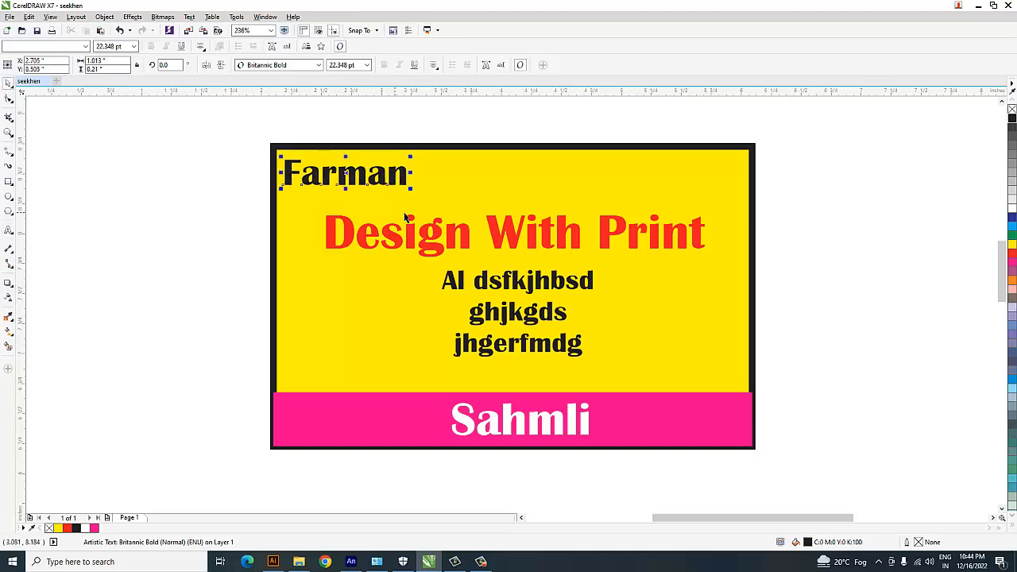
Copy the contact's name across to the yellow rectangle's upper-right corner, at about X 5.46, Y 8.51 inches.
drag(409, 181, 732, 182)
right_click(733, 182)
click(852, 185)
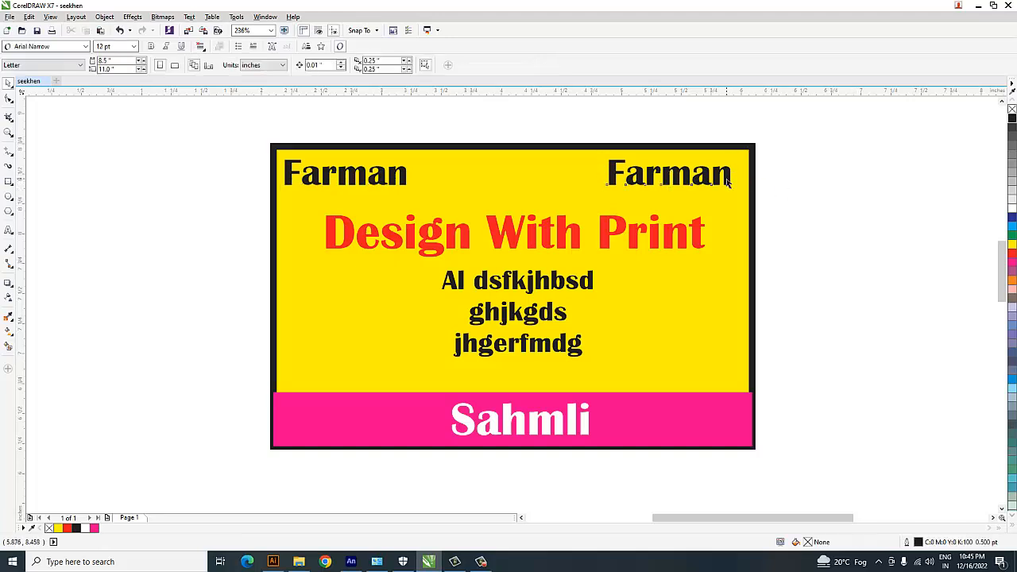
Replace the upper-right name copy with the contact's phone number and shift it left so it fits inside the card's right edge.
click(728, 183)
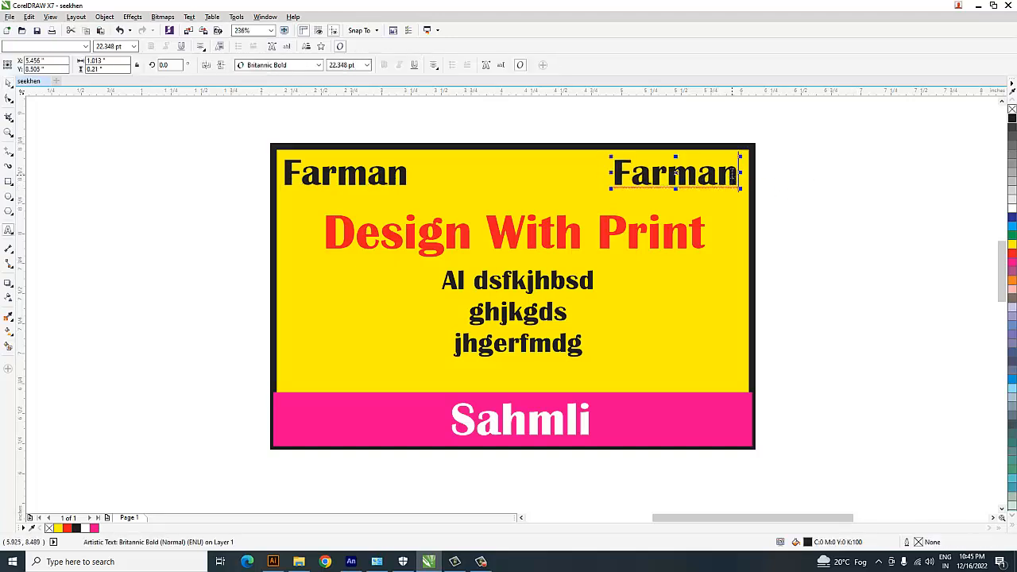
key(ctrl+a)
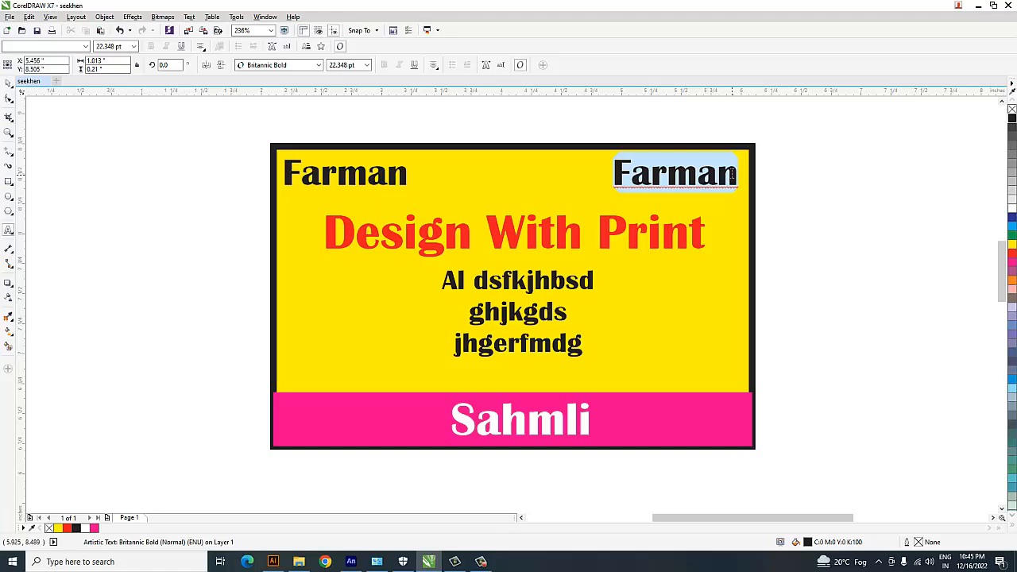
text(751897521)
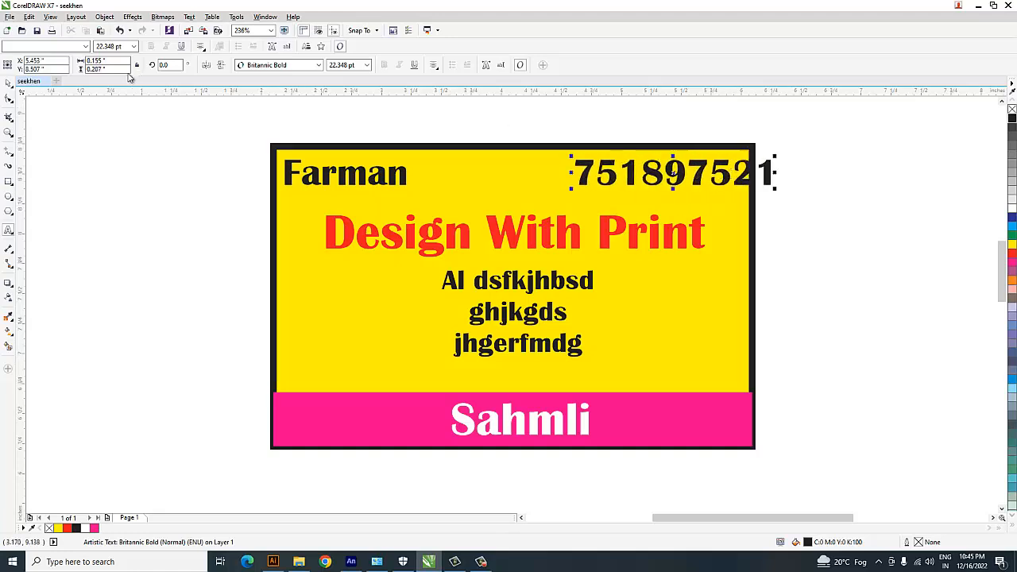
click(8, 83)
click(673, 173)
drag(673, 173, 655, 173)
click(265, 257)
Move the name, phone number, "Design With Print" heading and three-line text together about 1.9 inches to the right.
drag(207, 255, 437, 391)
drag(896, 258, 605, 420)
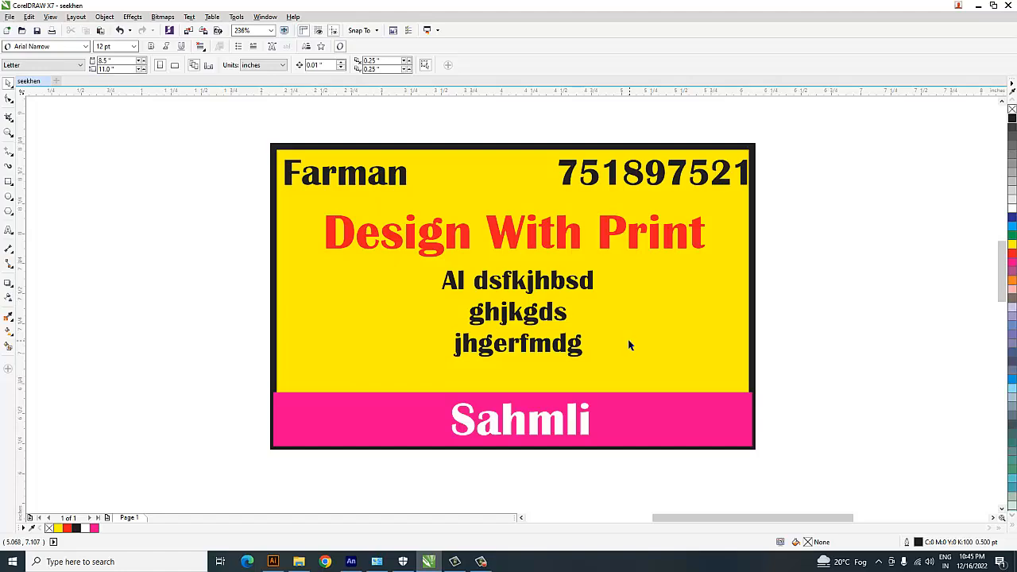
drag(286, 202, 763, 368)
drag(545, 284, 775, 283)
Draw an upright ellipse about 1.88 by 2.88 inches overlapping the card's left edge, centred near X 2.43, Y 7.46 inches.
click(9, 196)
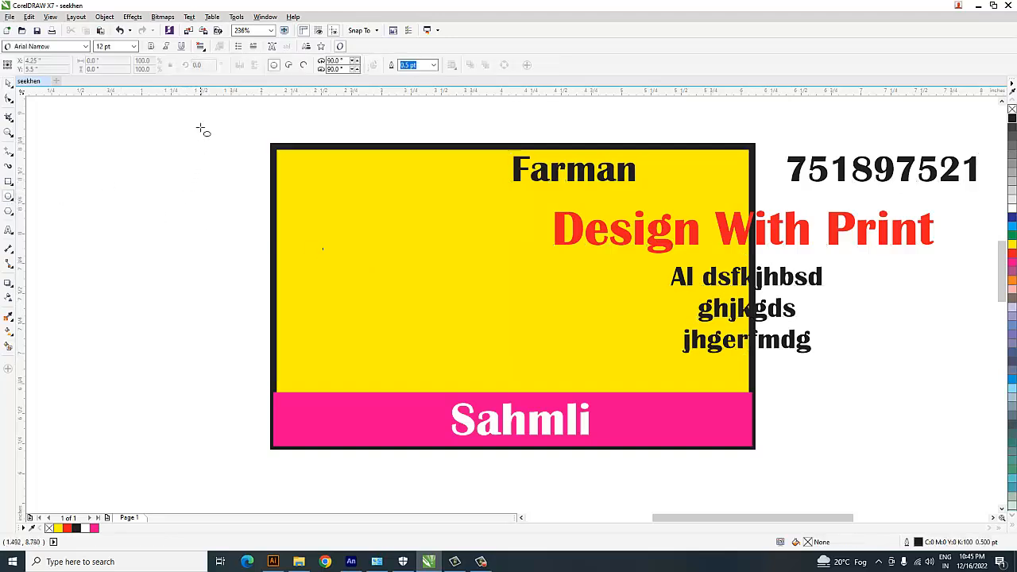
drag(200, 124, 429, 423)
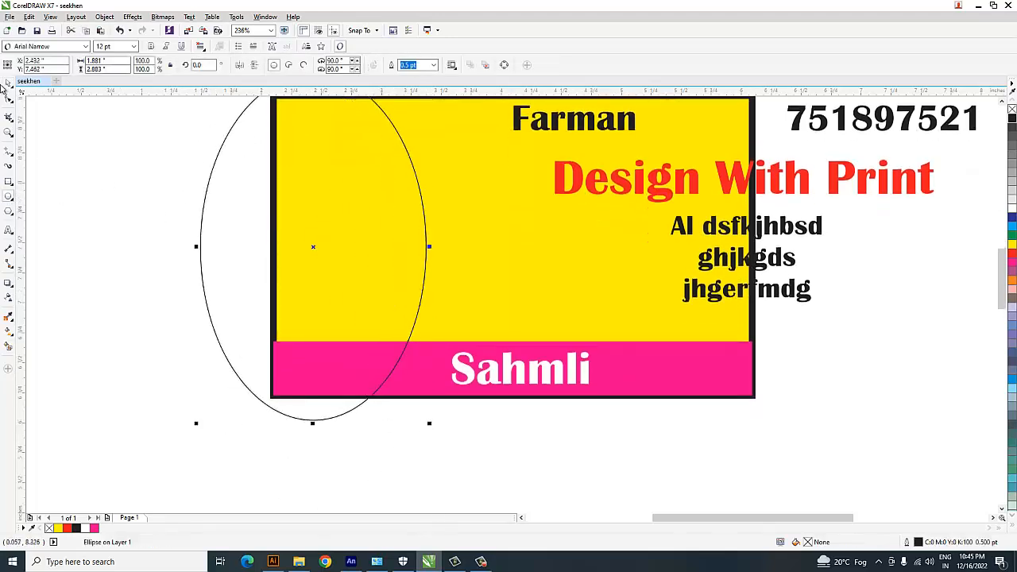
click(8, 84)
scroll(102, 136, up, 1)
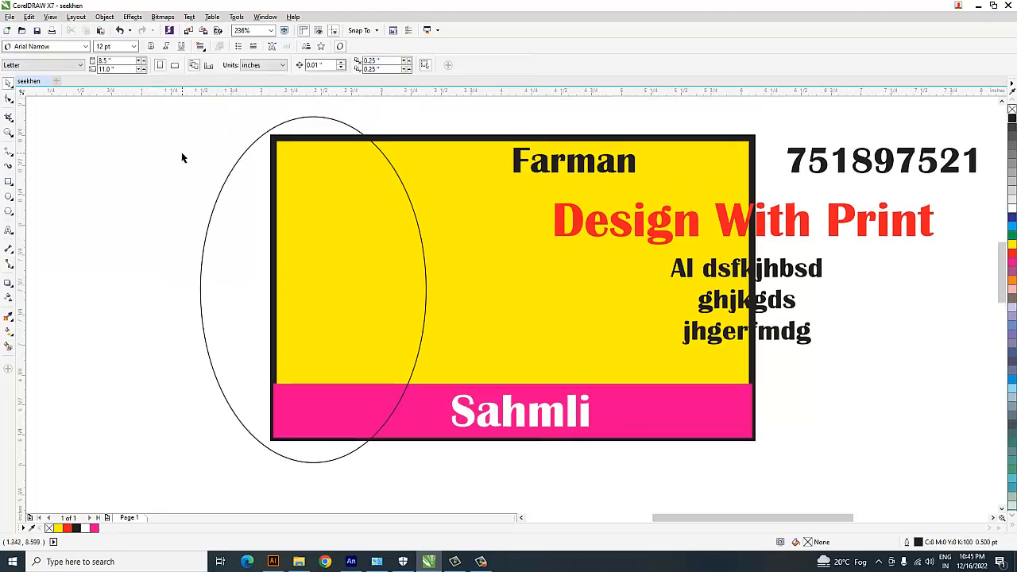
click(208, 187)
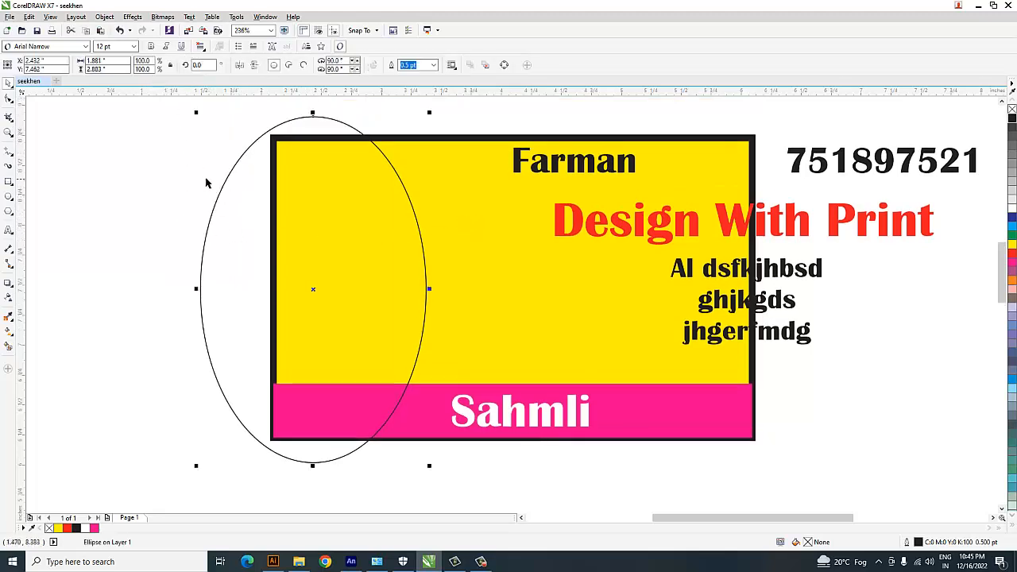
click(62, 192)
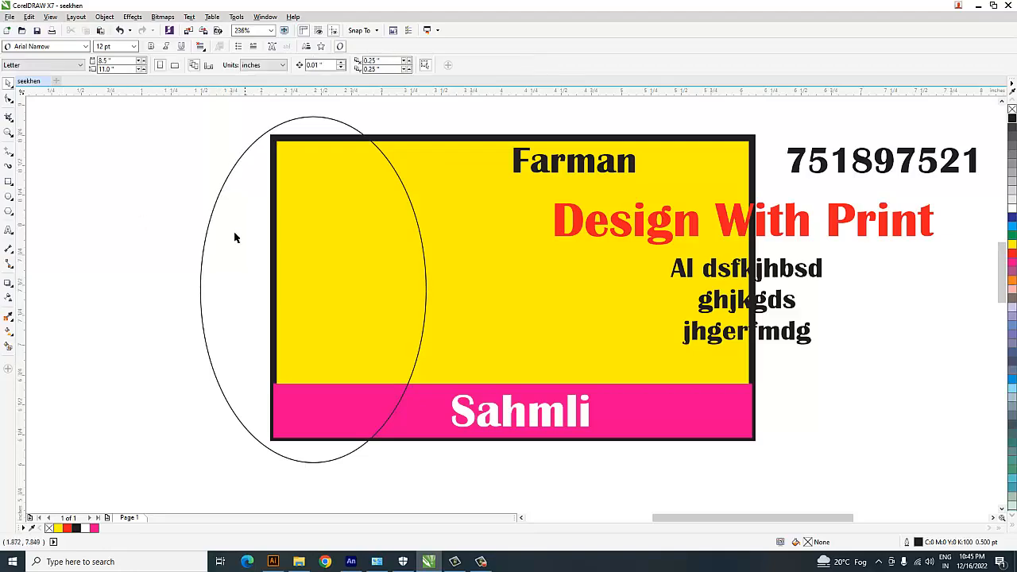
PowerClip the ellipse inside the yellow card rectangle.
click(234, 232)
click(104, 17)
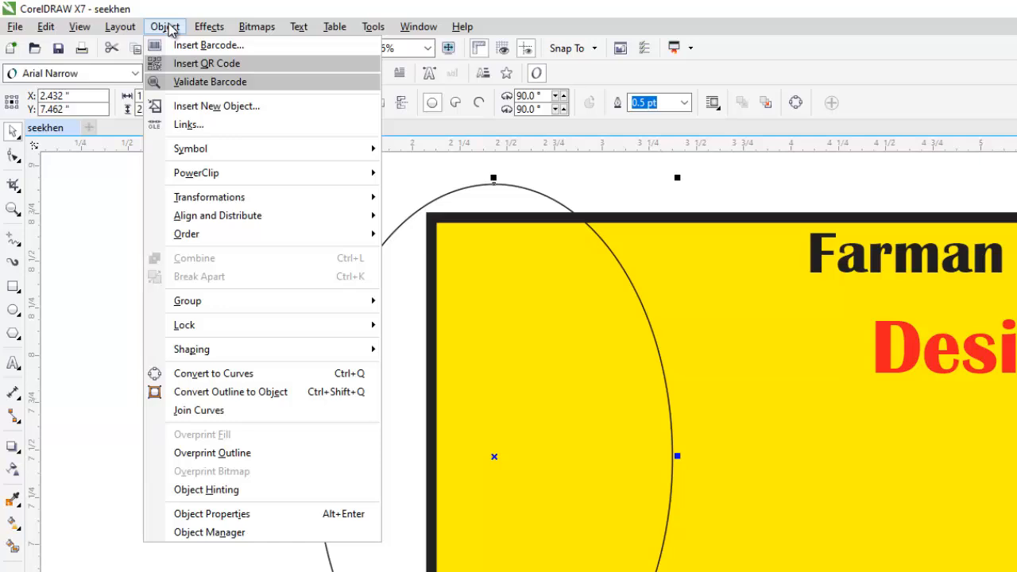
mouse_move(204, 181)
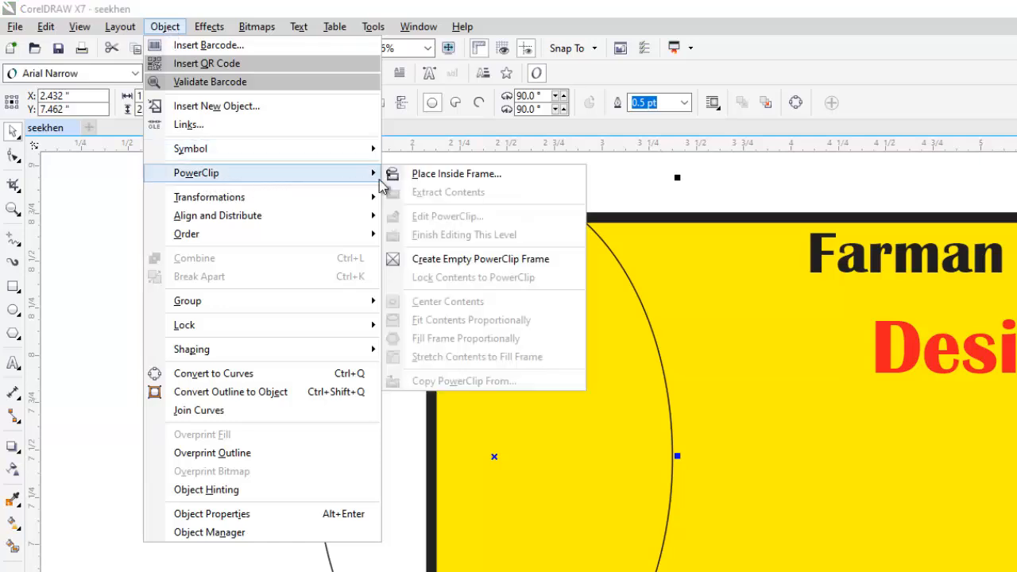
click(501, 174)
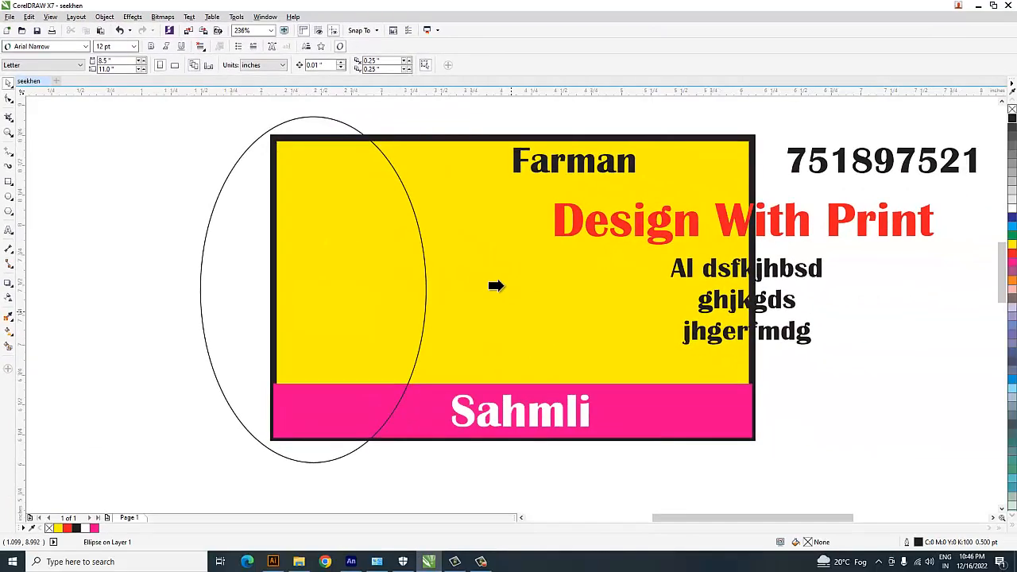
click(782, 433)
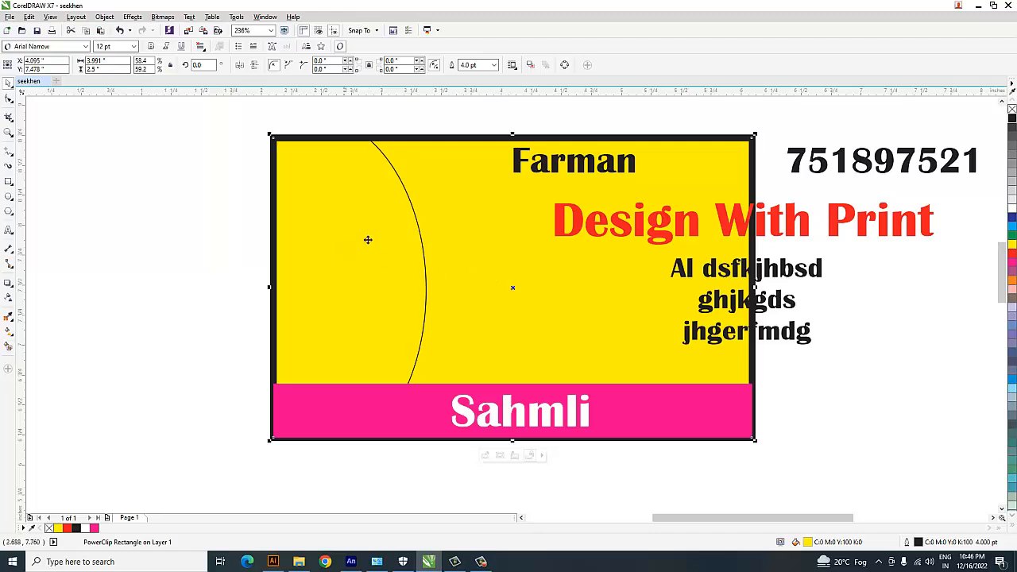
click(181, 245)
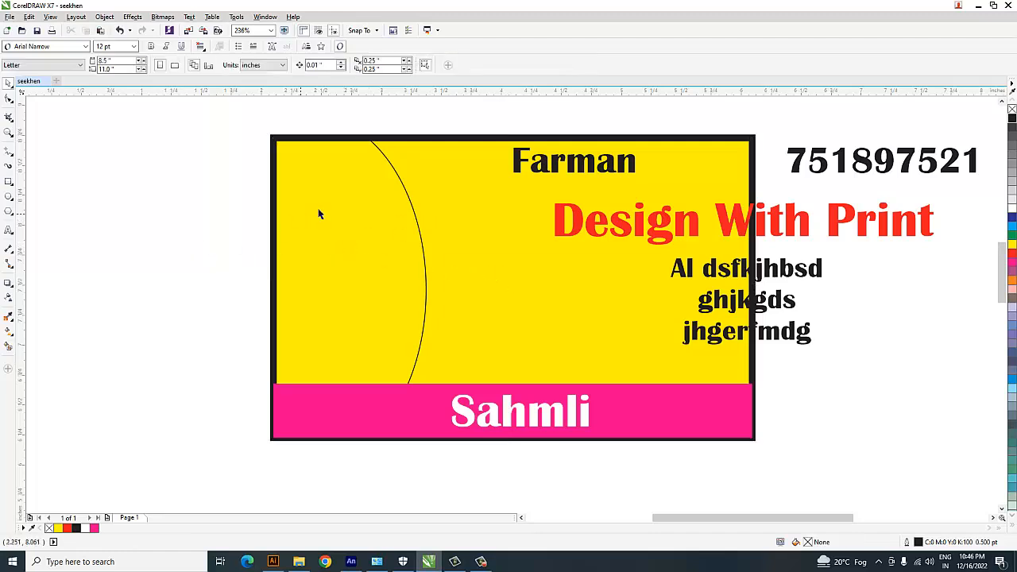
Edit the yellow rectangle's PowerClip contents, fill the ellipse black and finish editing.
ctrl+click(394, 257)
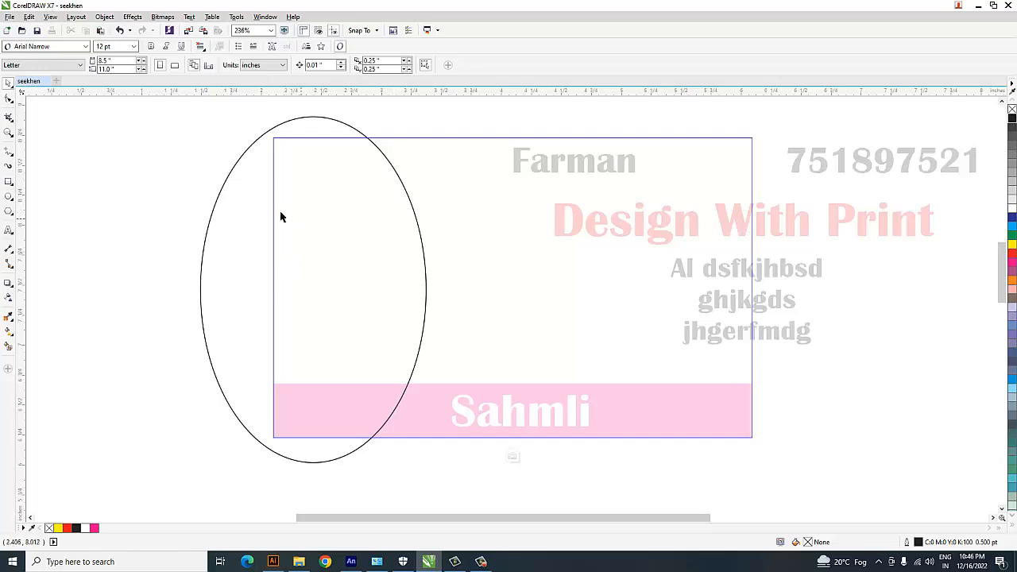
click(238, 222)
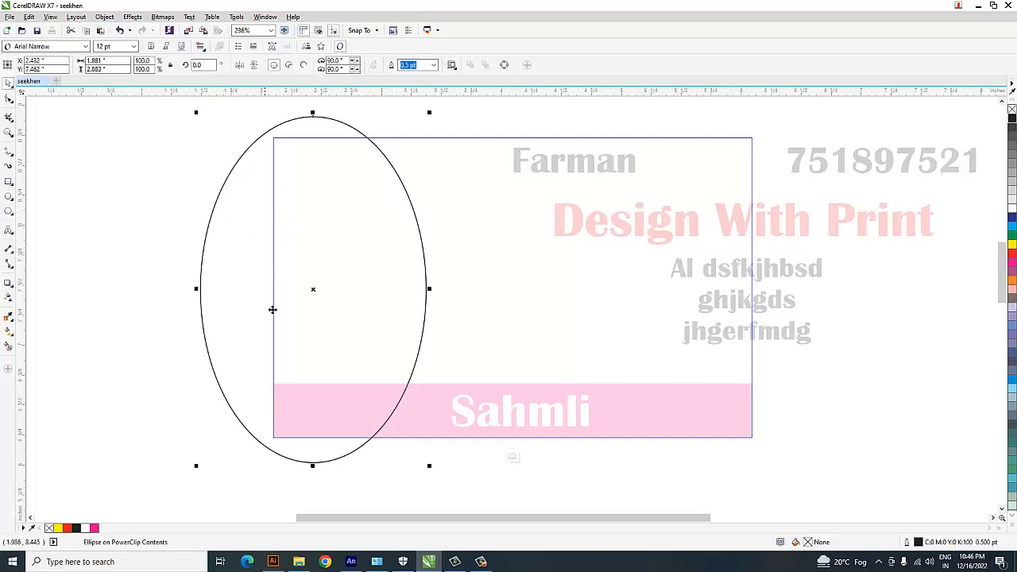
click(1013, 118)
ctrl+click(876, 391)
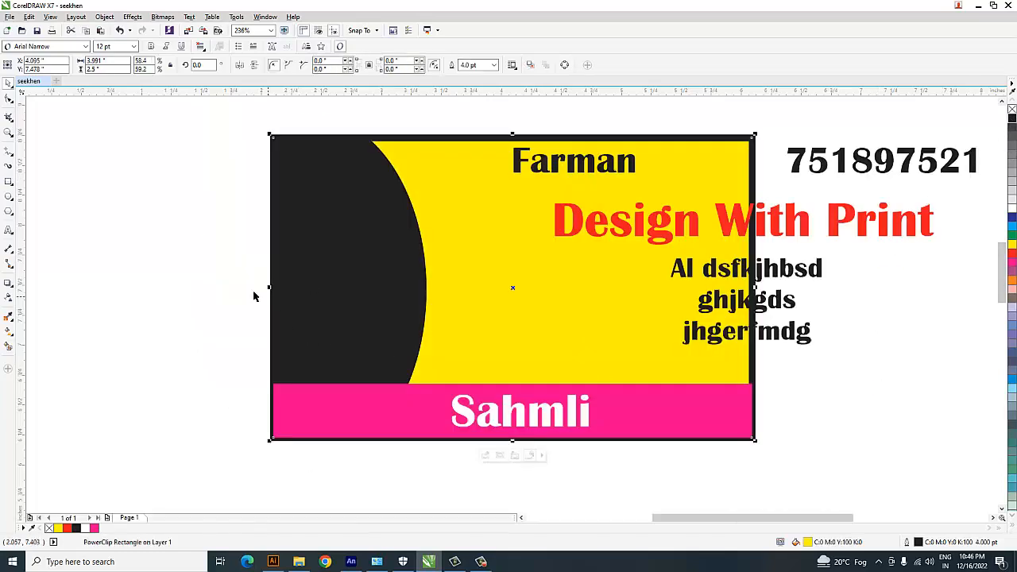
click(162, 274)
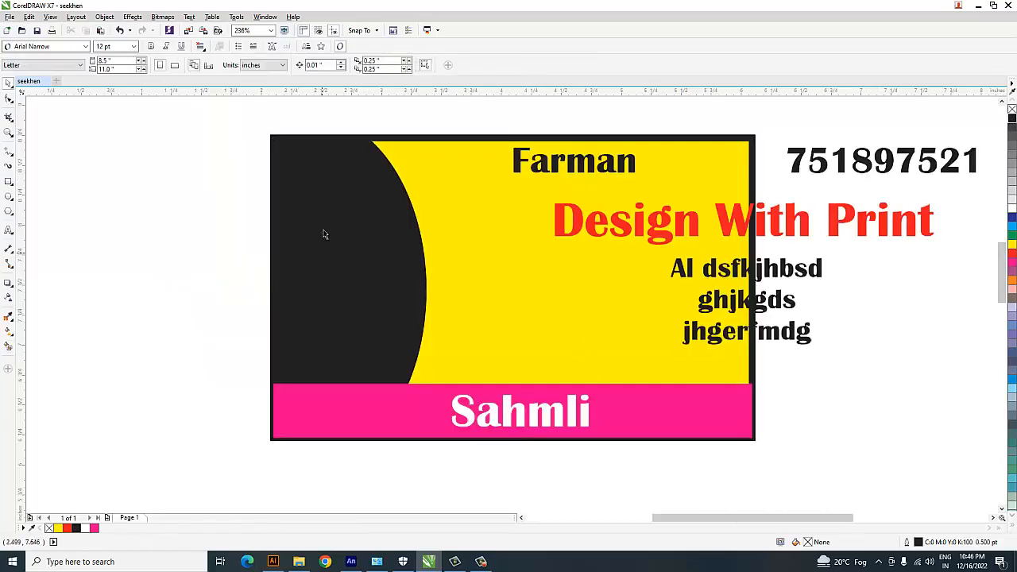
scroll(323, 233, down, 3)
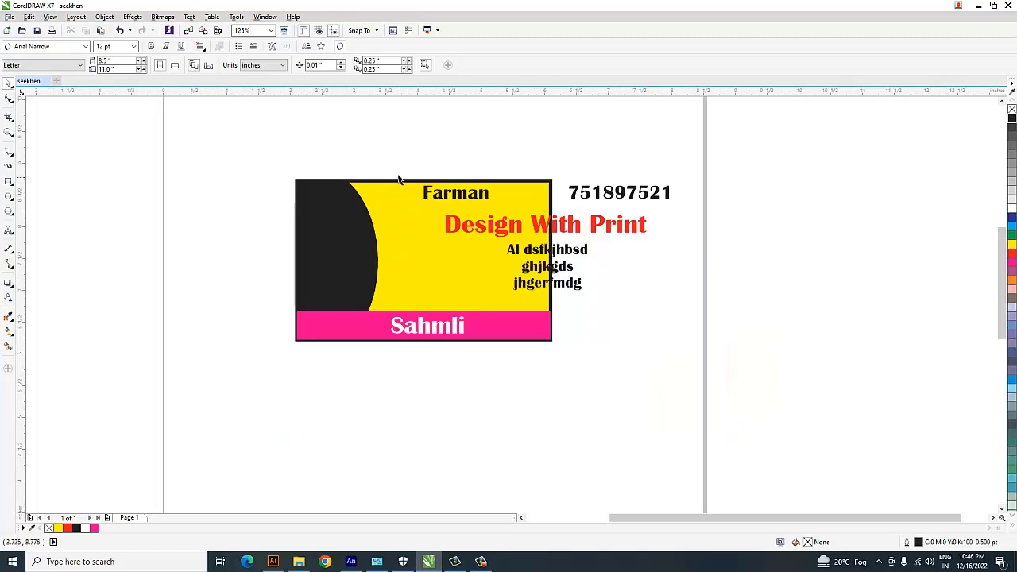